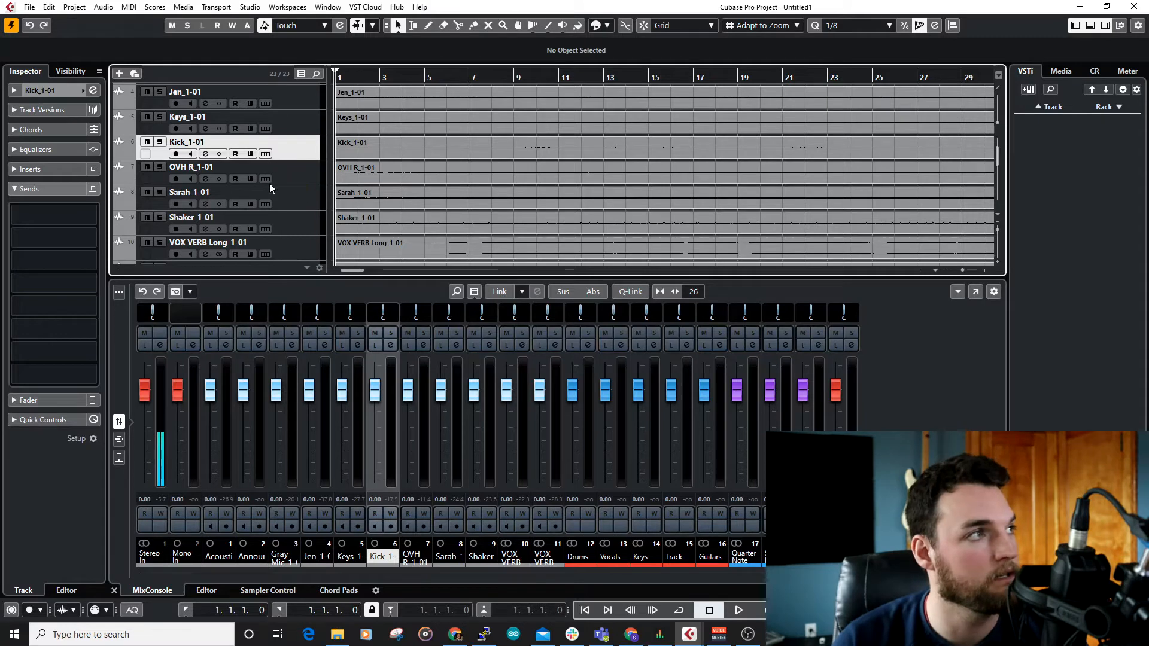
Step: Look through the imported raw audio tracks, including the vocal, shaker, VOX VERB Long_1-01 and VOX VERB Short_1-01 tracks
click(298, 199)
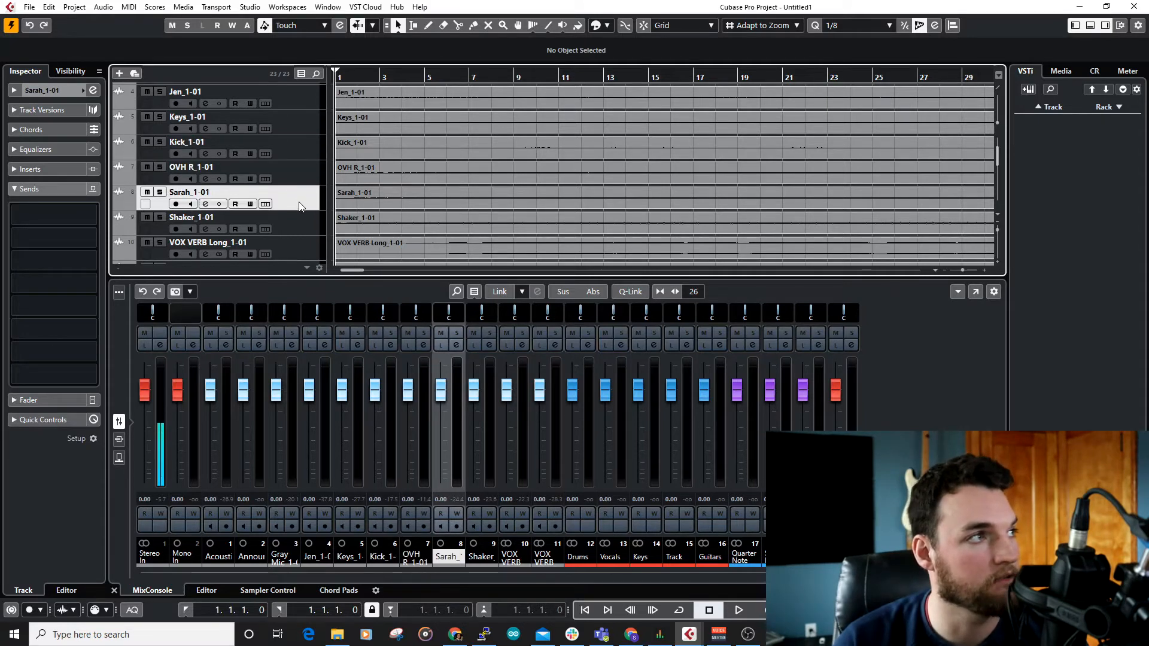
click(300, 220)
scroll(270, 173, down, 3)
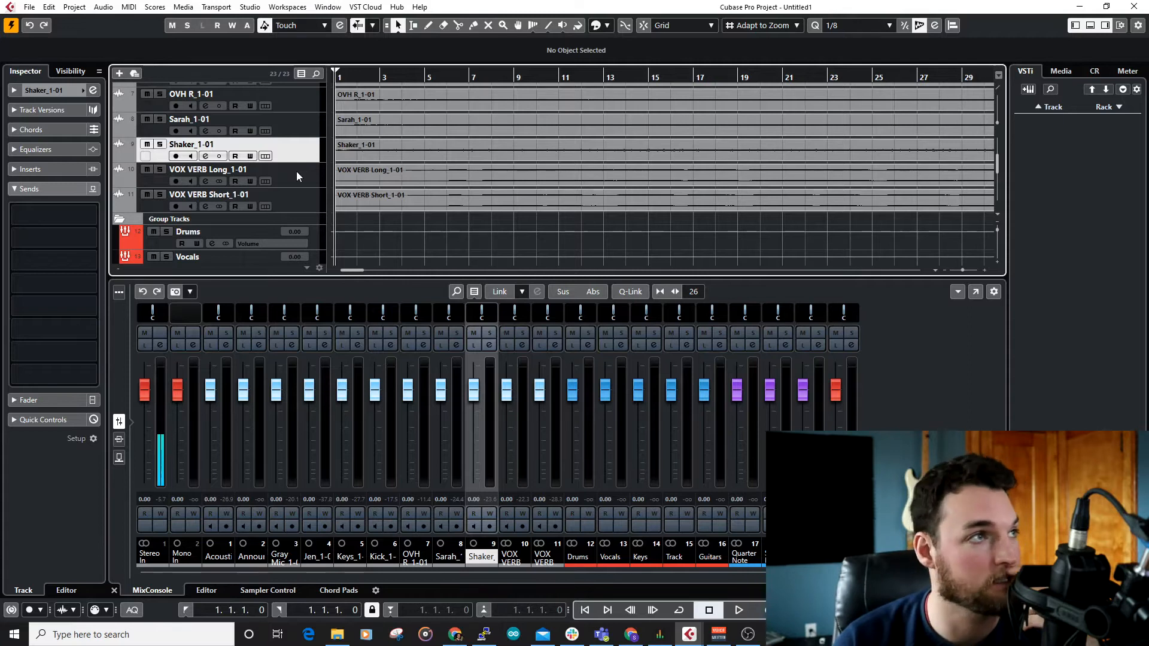
click(297, 177)
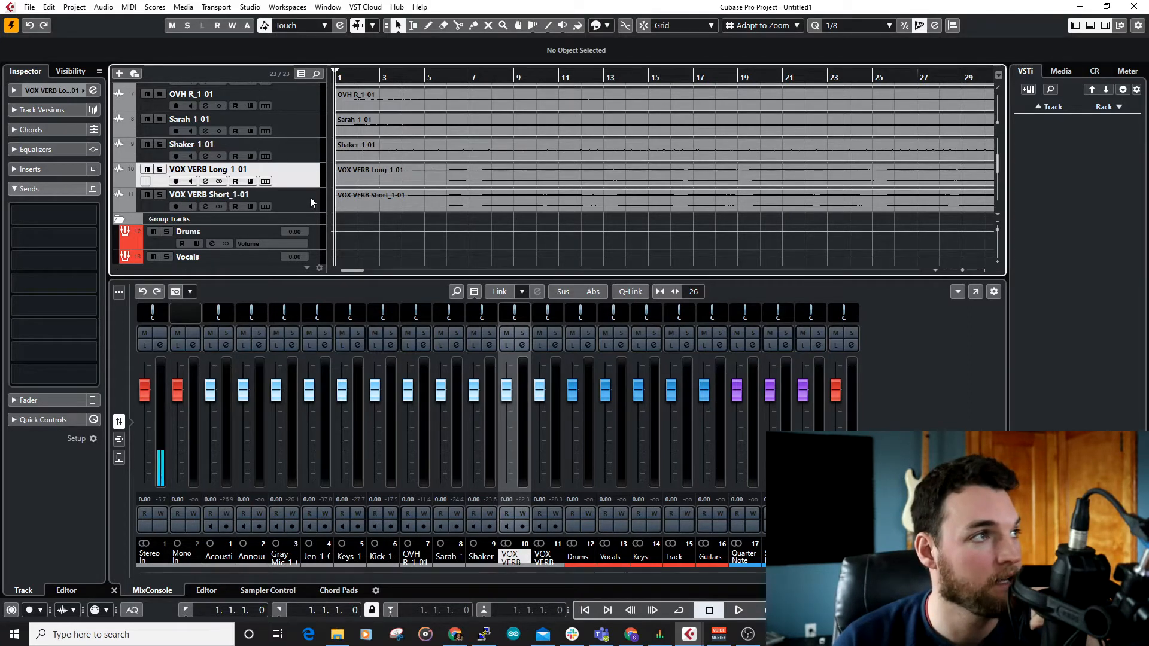
click(311, 199)
scroll(302, 189, up, 4)
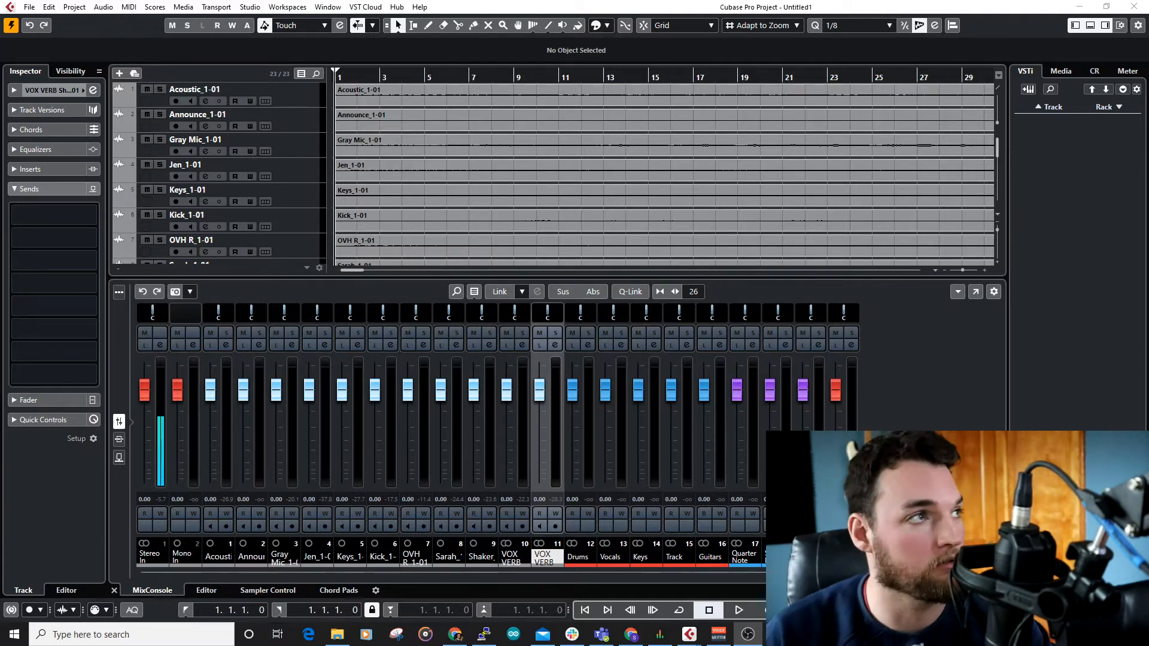
scroll(313, 168, down, 5)
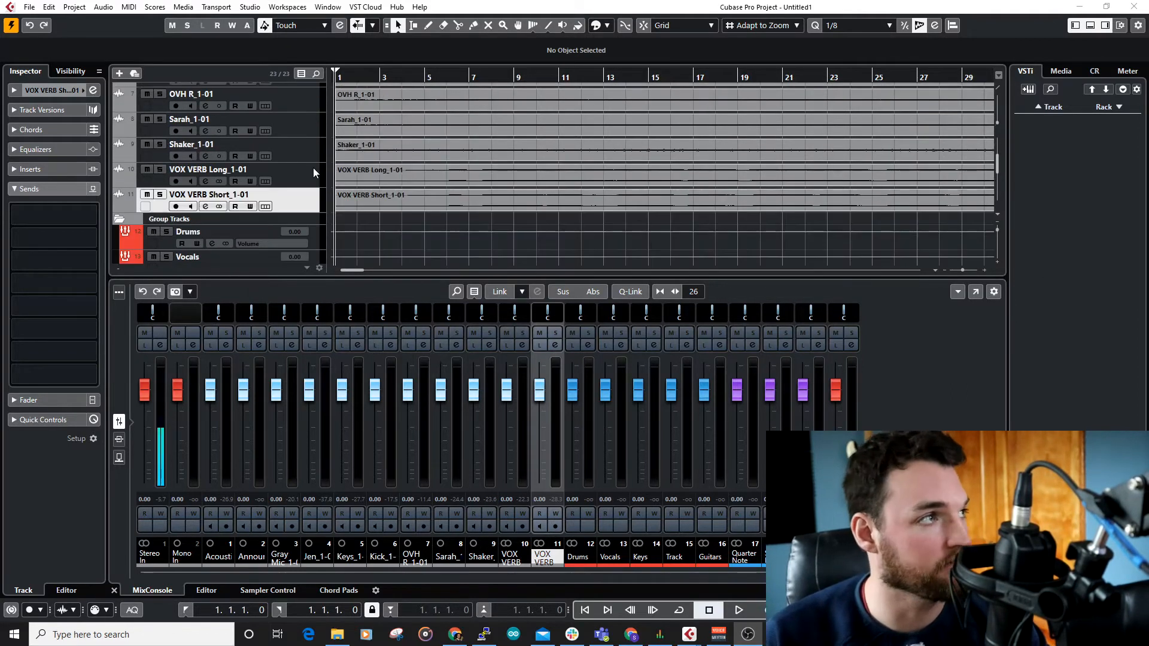
scroll(314, 167, up, 5)
Step: Open the name of the Acoustic_1-01 track for editing
click(283, 106)
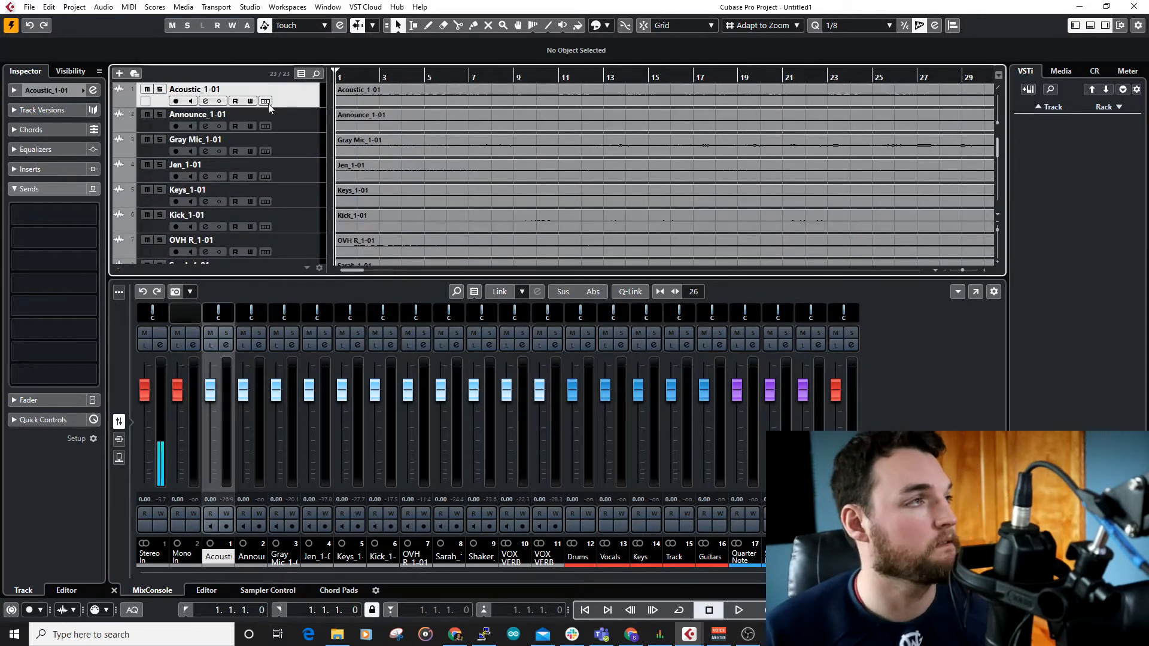
scroll(212, 156, down, 10)
scroll(214, 160, up, 9)
scroll(218, 165, up, 2)
scroll(276, 124, down, 10)
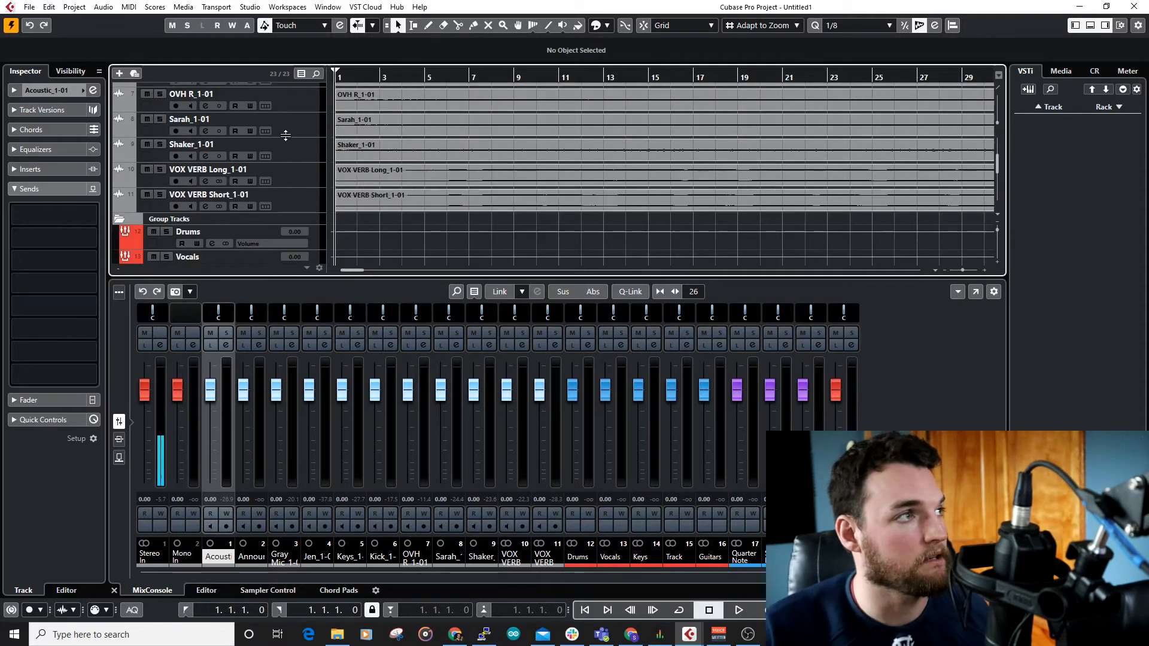
scroll(287, 139, up, 10)
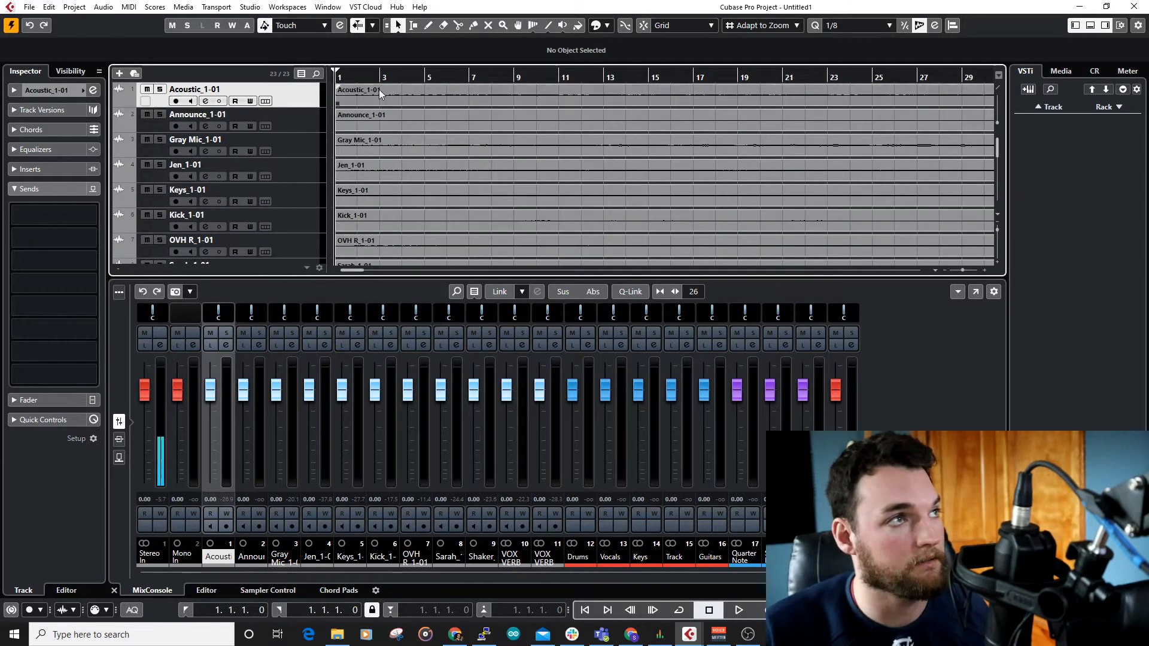
double_click(228, 90)
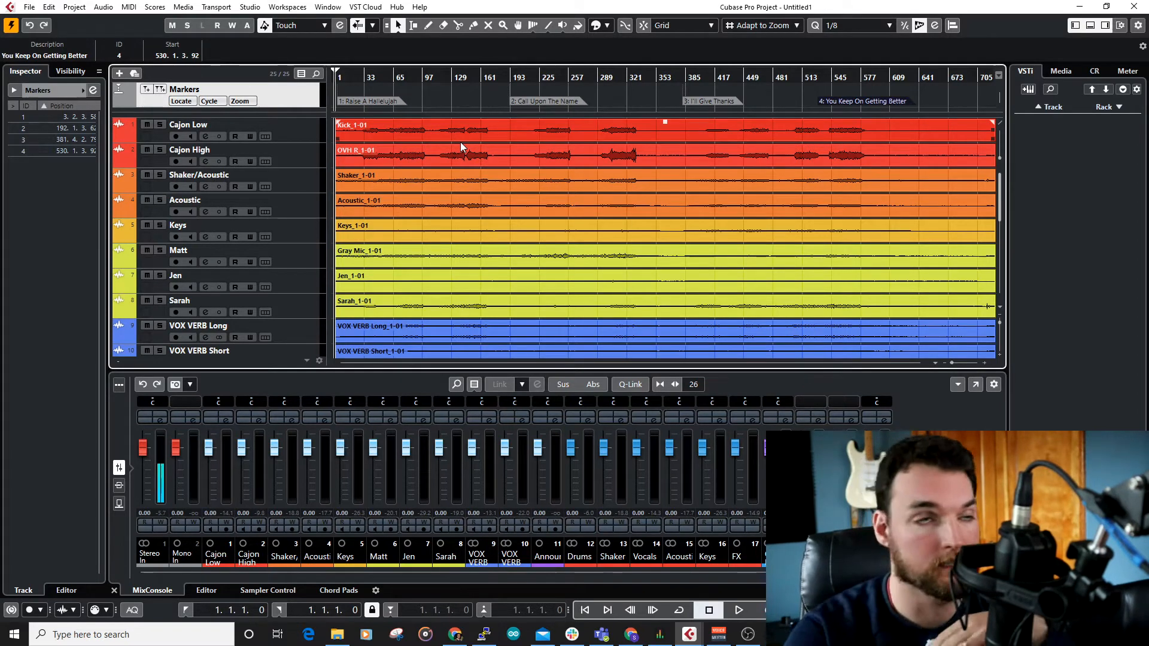
Step: Examine the colour-coded Cajon Low, Cajon High, Shaker/Acoustic and Acoustic tracks and the recordings on them
scroll(197, 179, down, 3)
scroll(196, 185, up, 3)
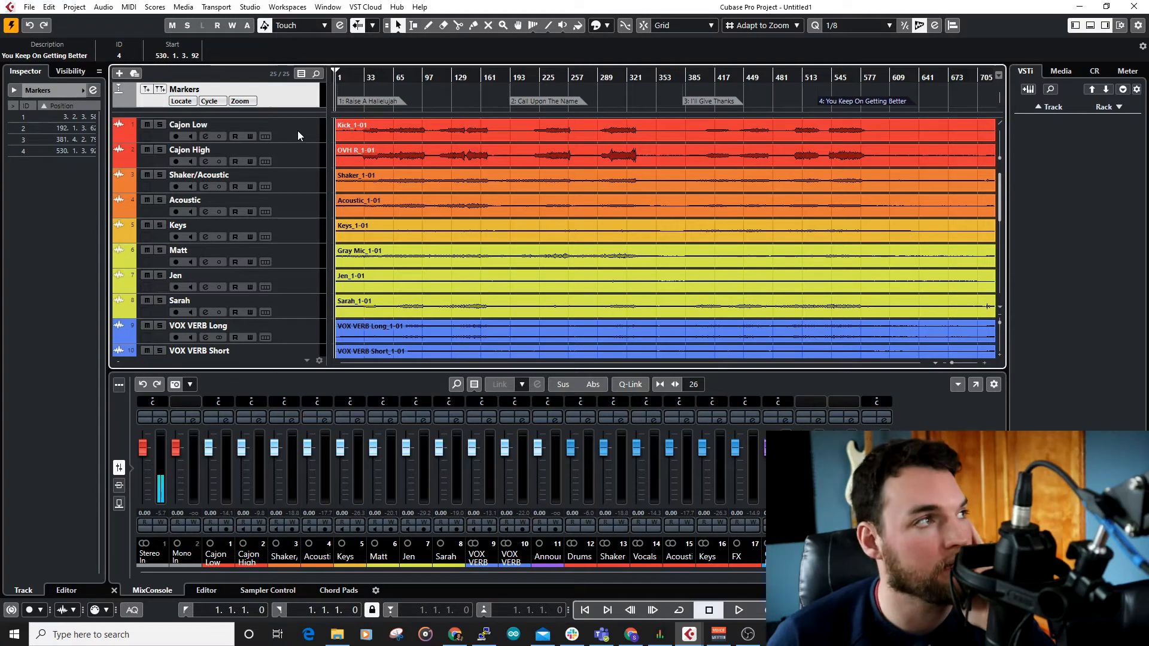
click(290, 160)
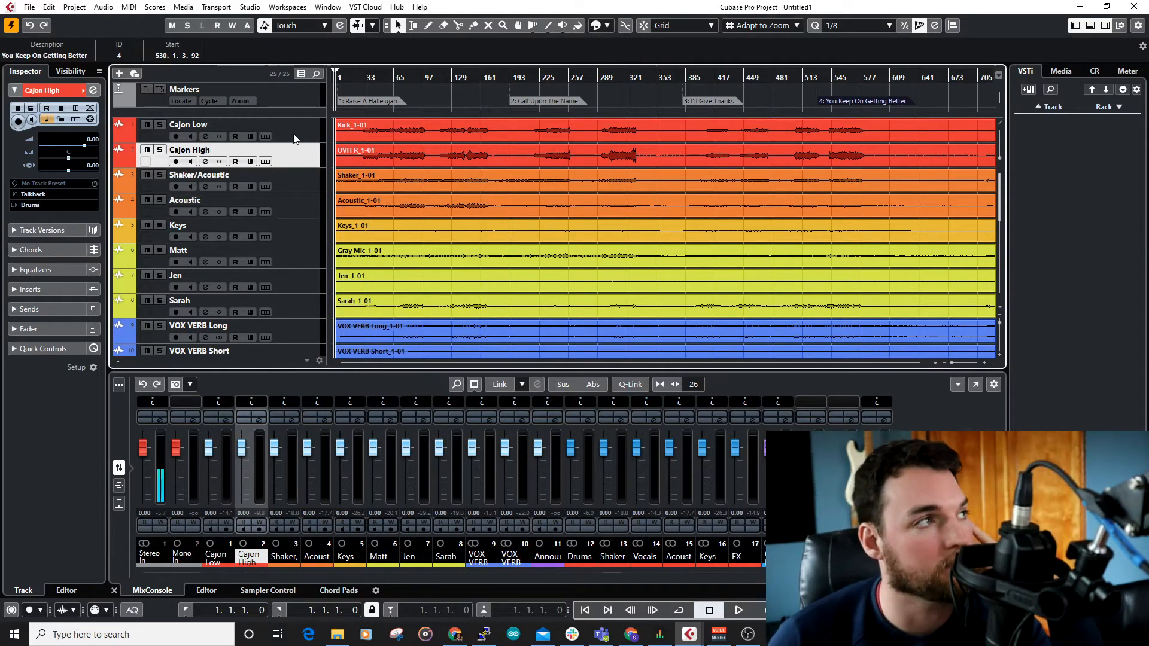
click(294, 136)
click(288, 163)
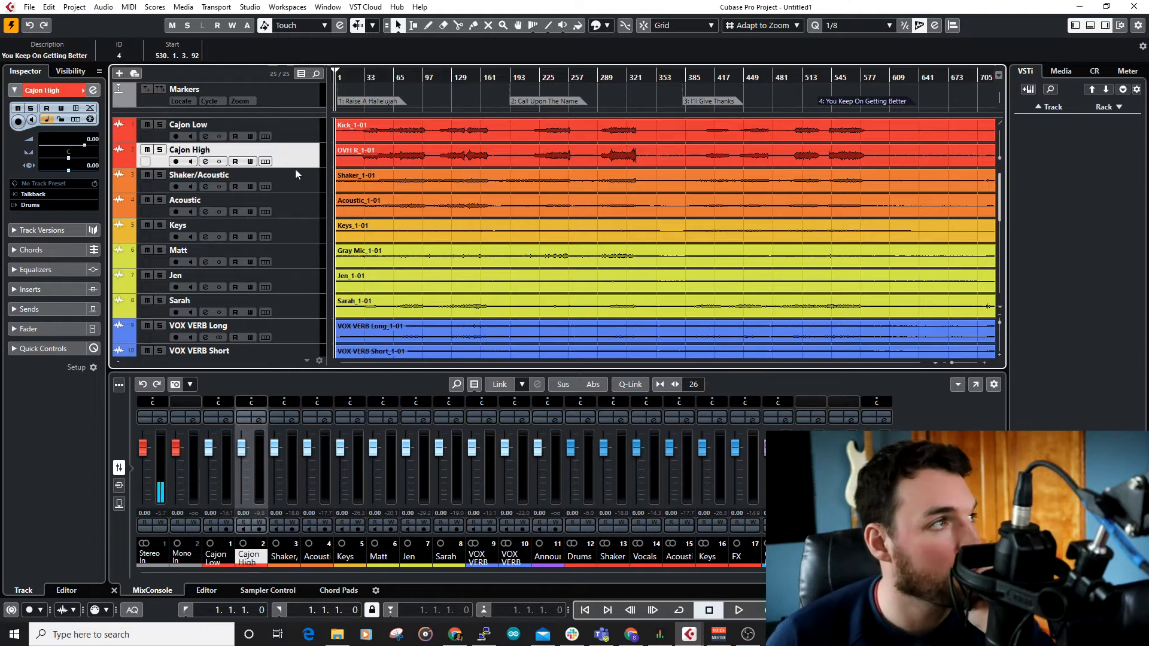
click(299, 181)
scroll(300, 181, down, 2)
scroll(299, 180, up, 2)
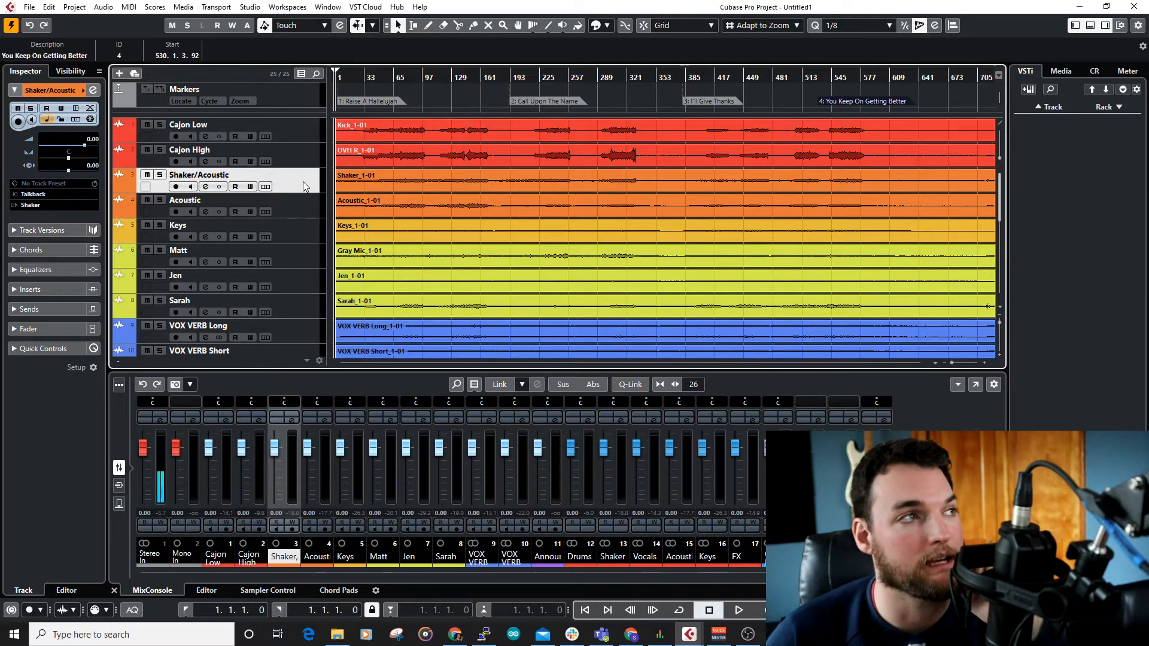
click(352, 153)
click(363, 170)
click(362, 203)
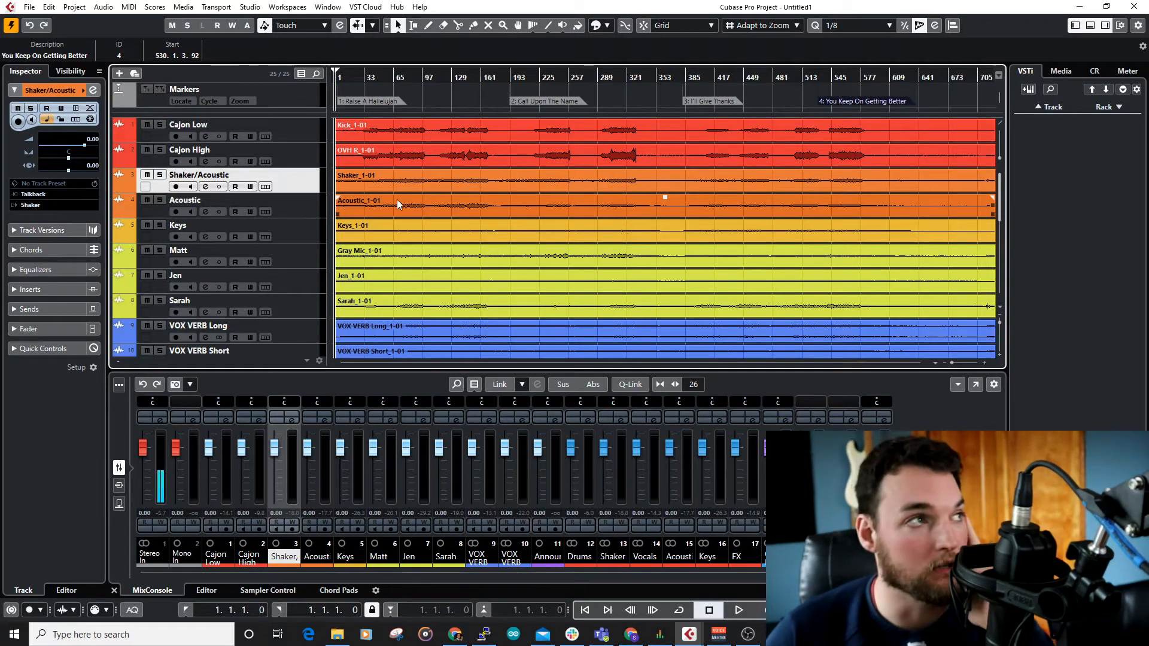
click(305, 213)
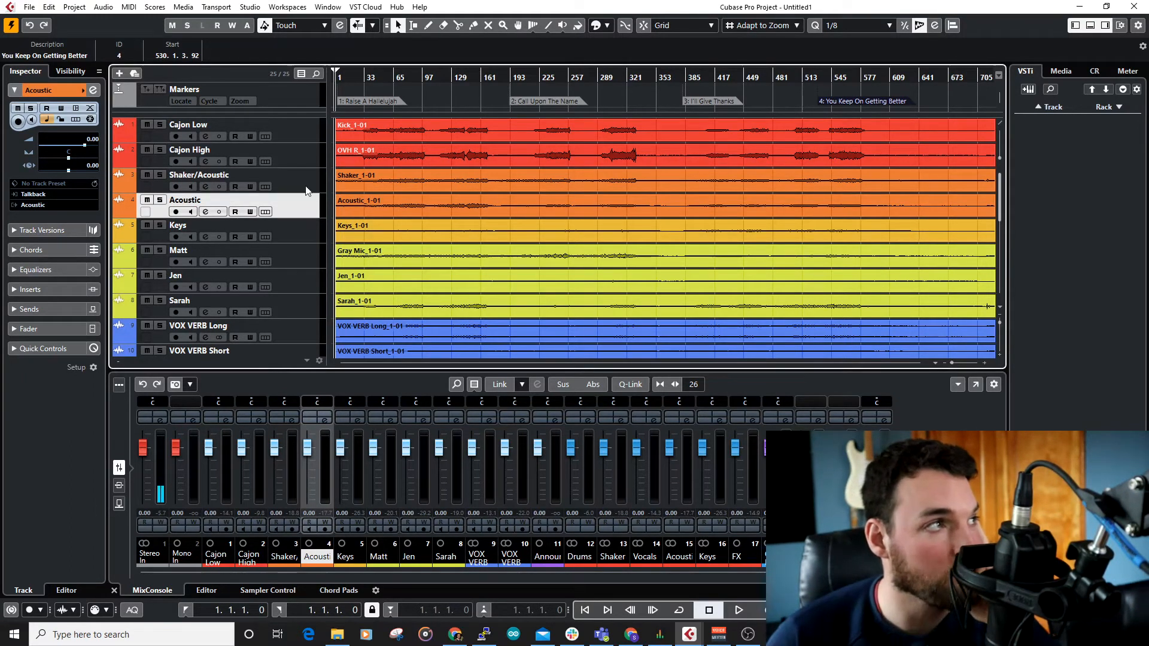
click(305, 190)
click(304, 195)
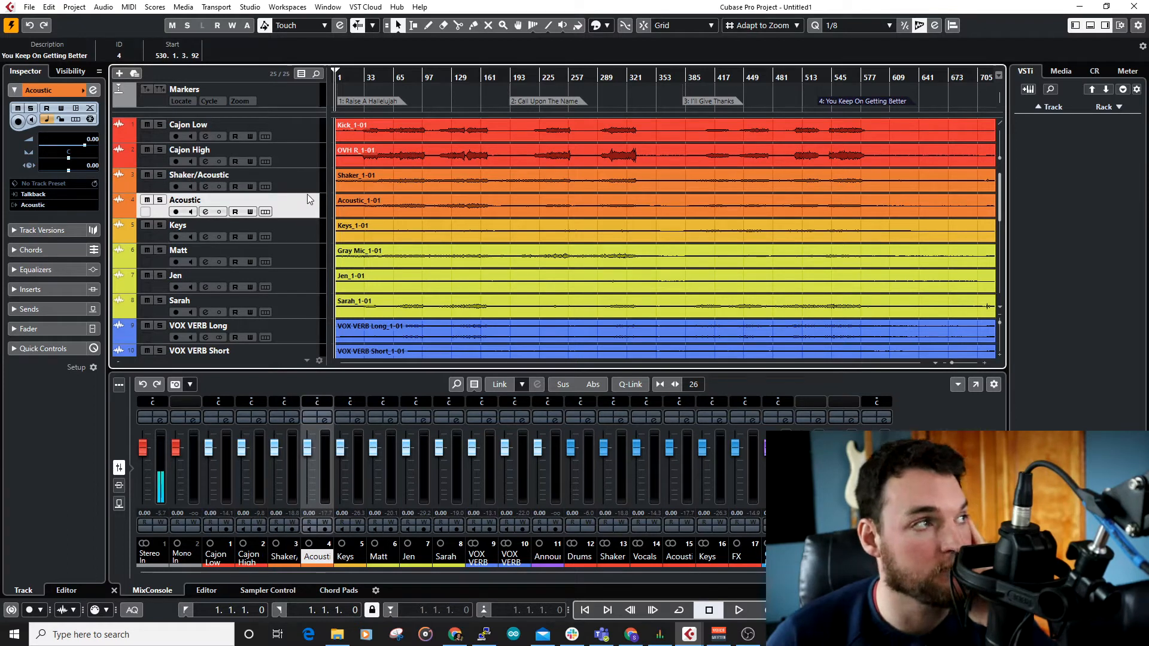
Step: Examine the Keys track and the three yellow vocal tracks below it
click(296, 231)
click(295, 250)
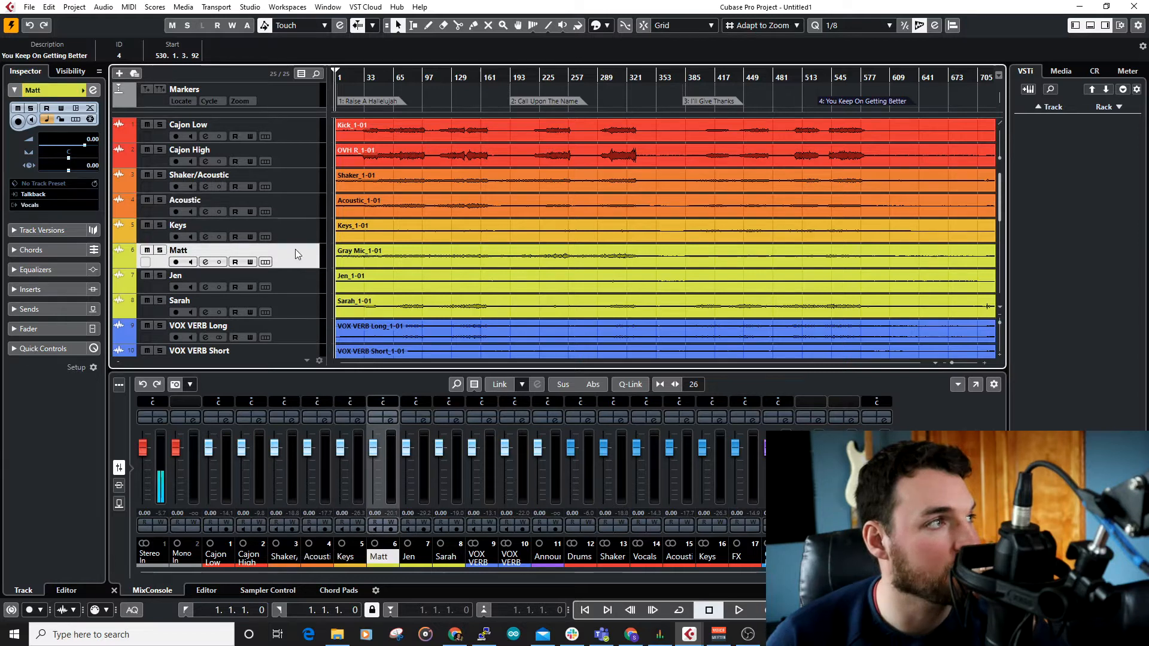
click(305, 279)
click(299, 293)
click(303, 261)
click(304, 279)
click(303, 298)
Step: Compare the VOX VERB Long and VOX VERB Short tracks with the vocal track just above them
scroll(290, 246, down, 2)
click(287, 242)
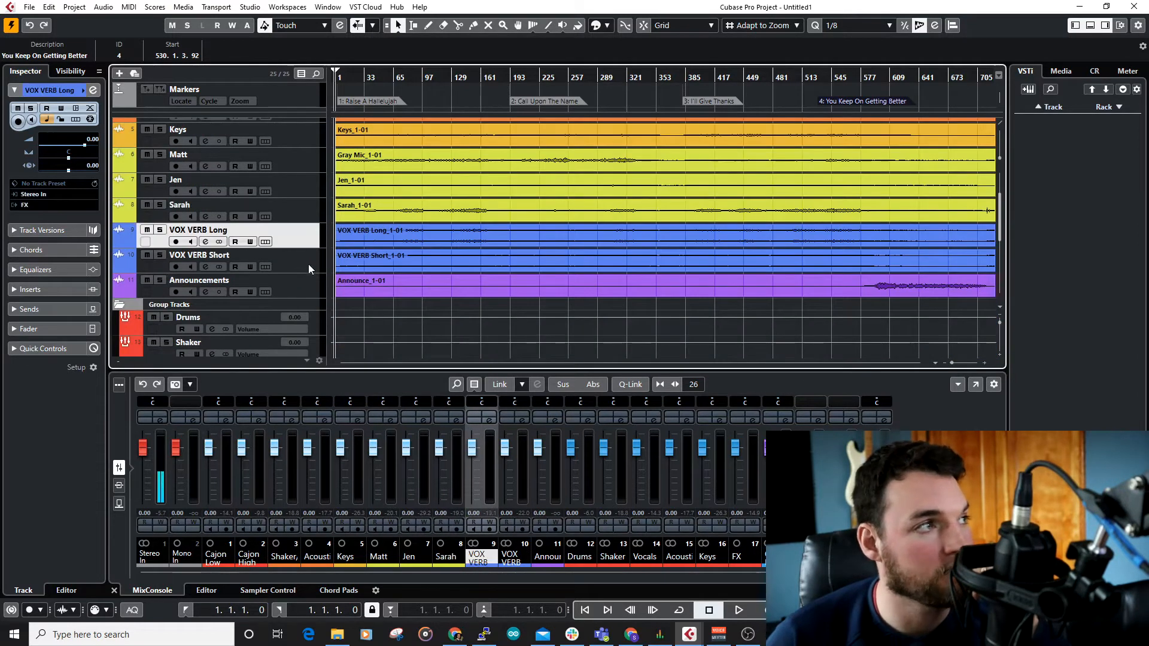
click(308, 263)
click(305, 239)
click(306, 261)
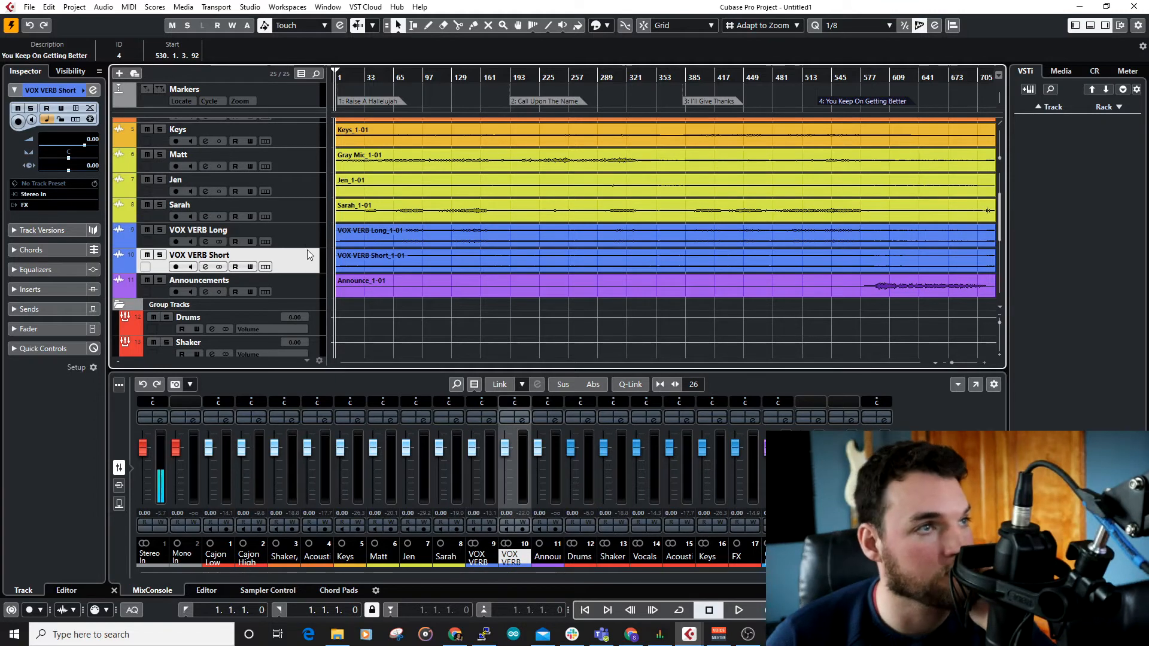
click(310, 242)
click(300, 267)
click(299, 246)
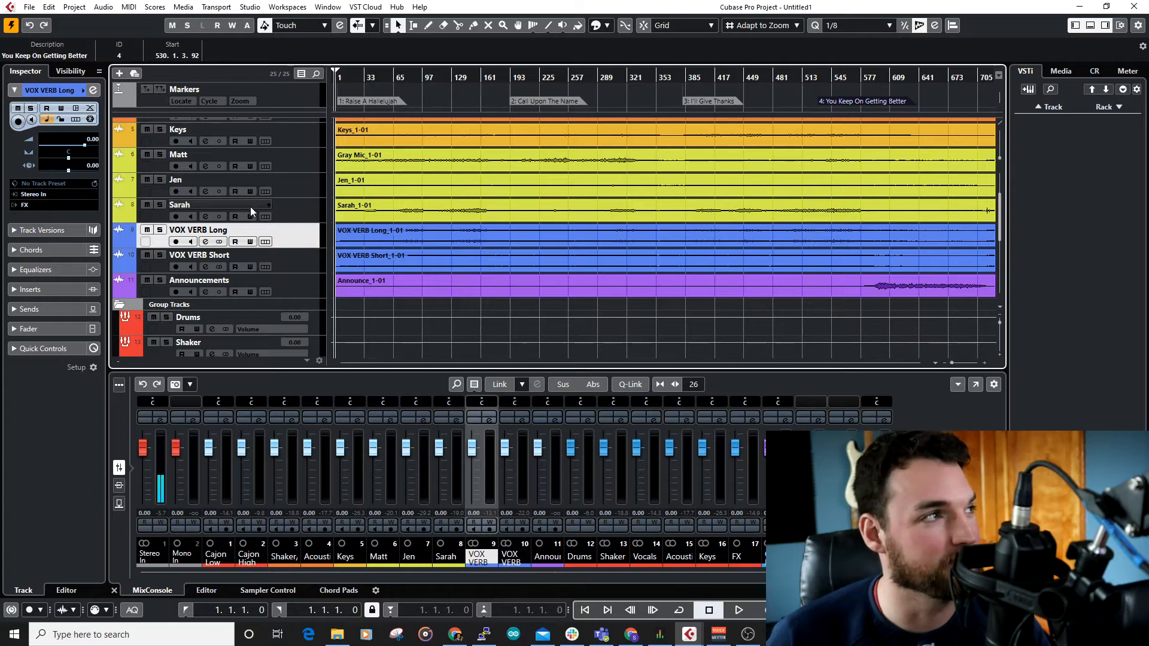
click(287, 206)
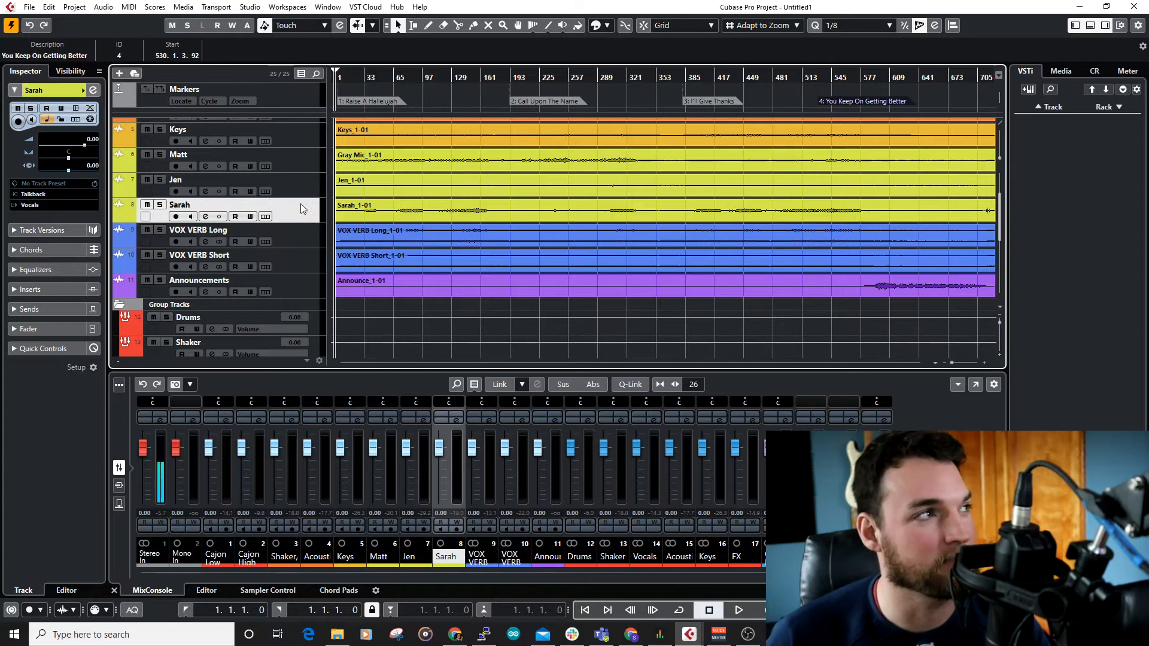
click(302, 243)
click(298, 259)
click(298, 244)
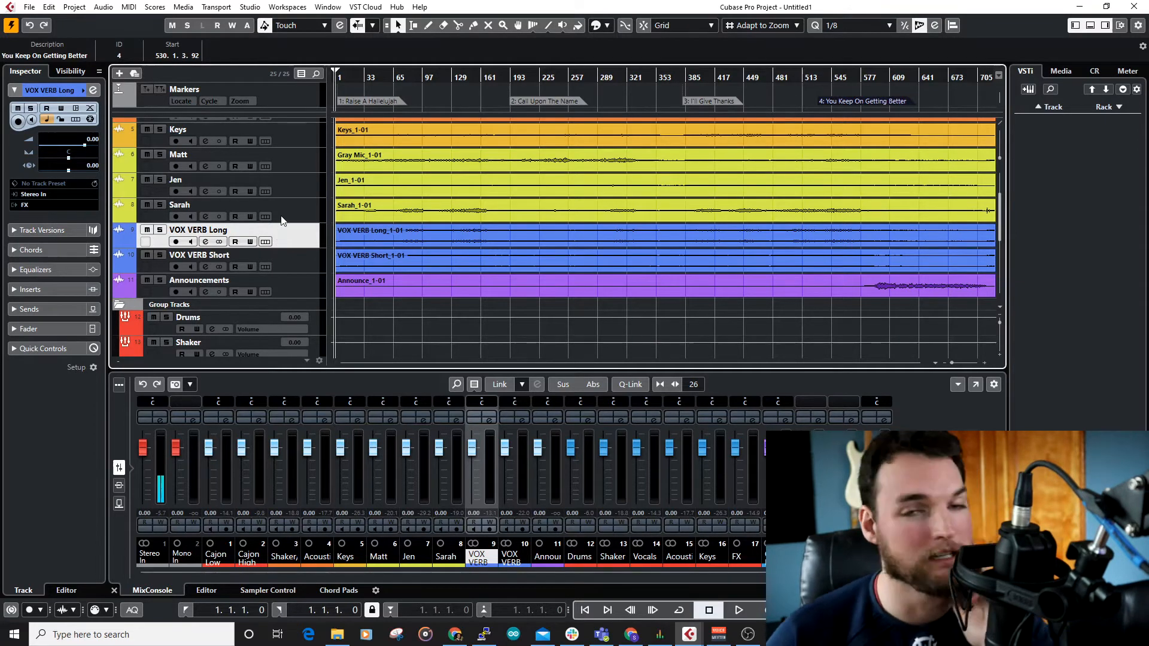
click(314, 257)
click(303, 233)
Step: Inspect the three FX channels and set the 2 Sec Plate channel's volume to 1.16
scroll(303, 234, down, 10)
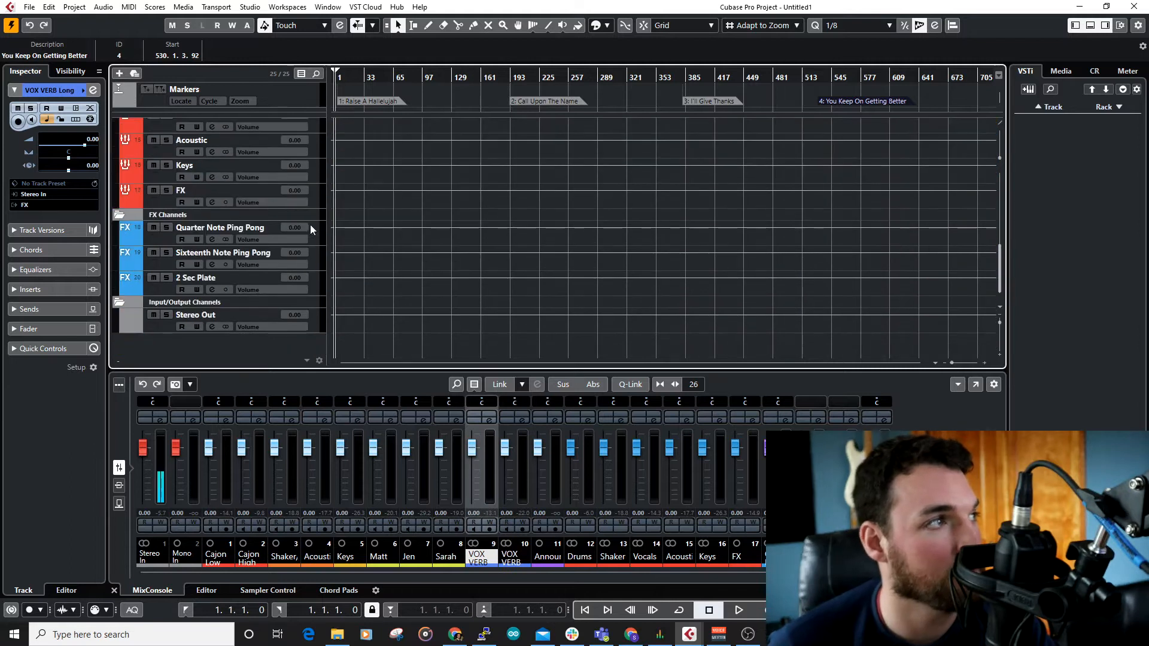
click(321, 231)
click(321, 256)
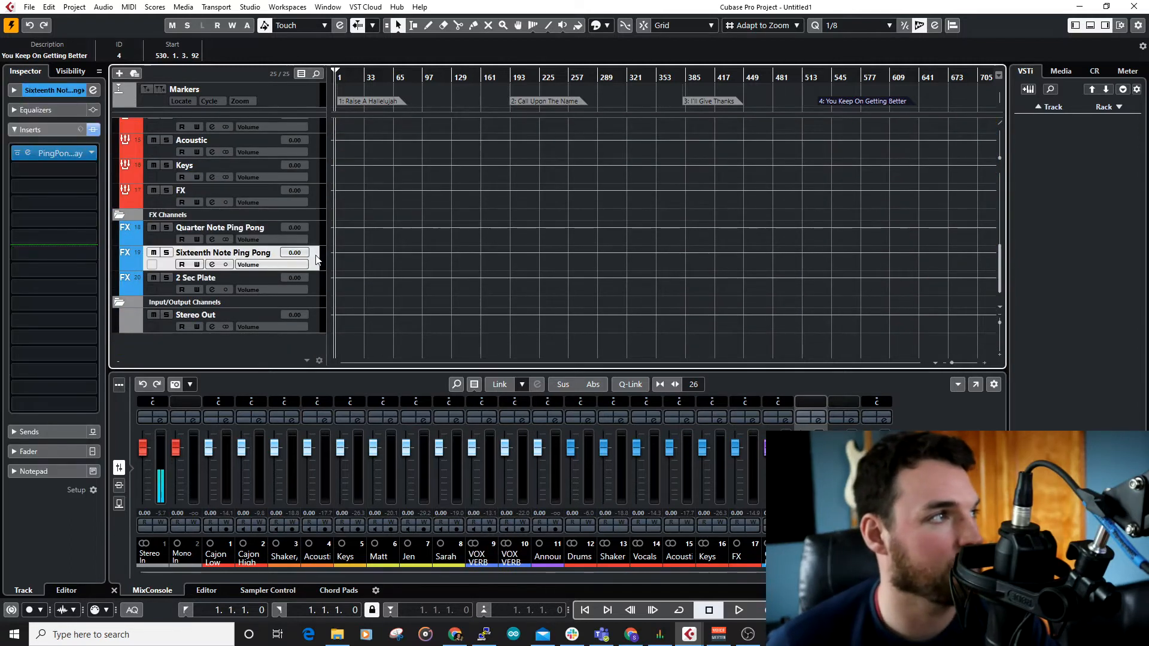
click(312, 293)
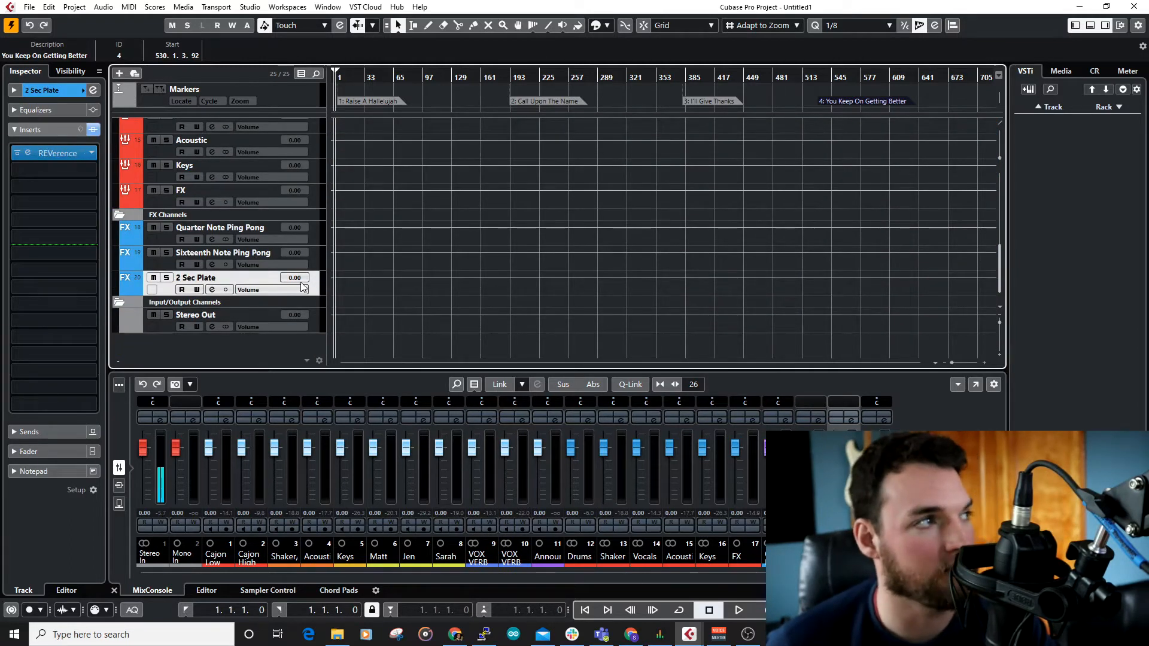
drag(302, 288, 347, 297)
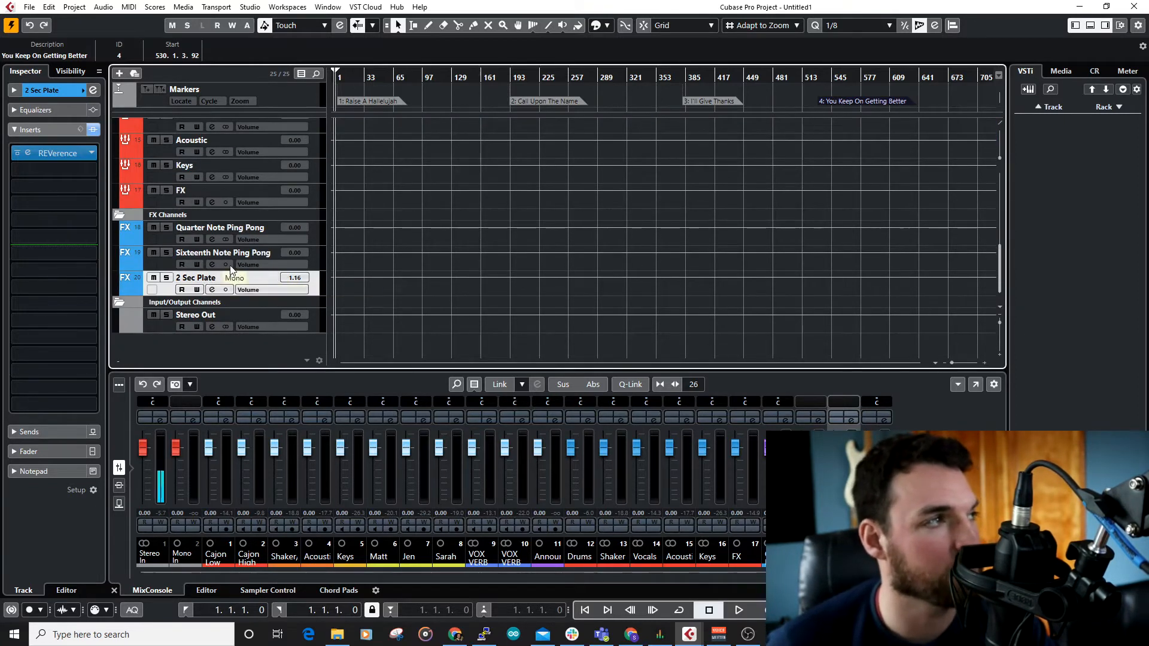
Step: Delete the Quarter Note Ping Pong and Sixteenth Note Ping Pong FX channels
click(317, 233)
click(313, 262)
click(320, 243)
click(313, 266)
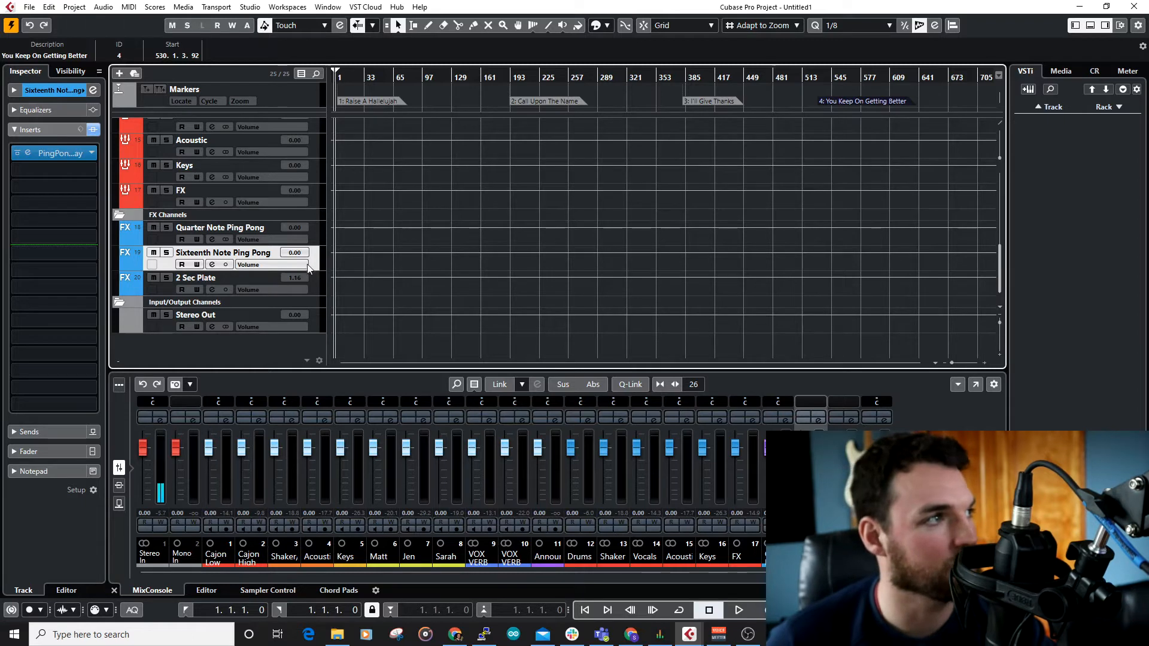
click(319, 289)
click(322, 236)
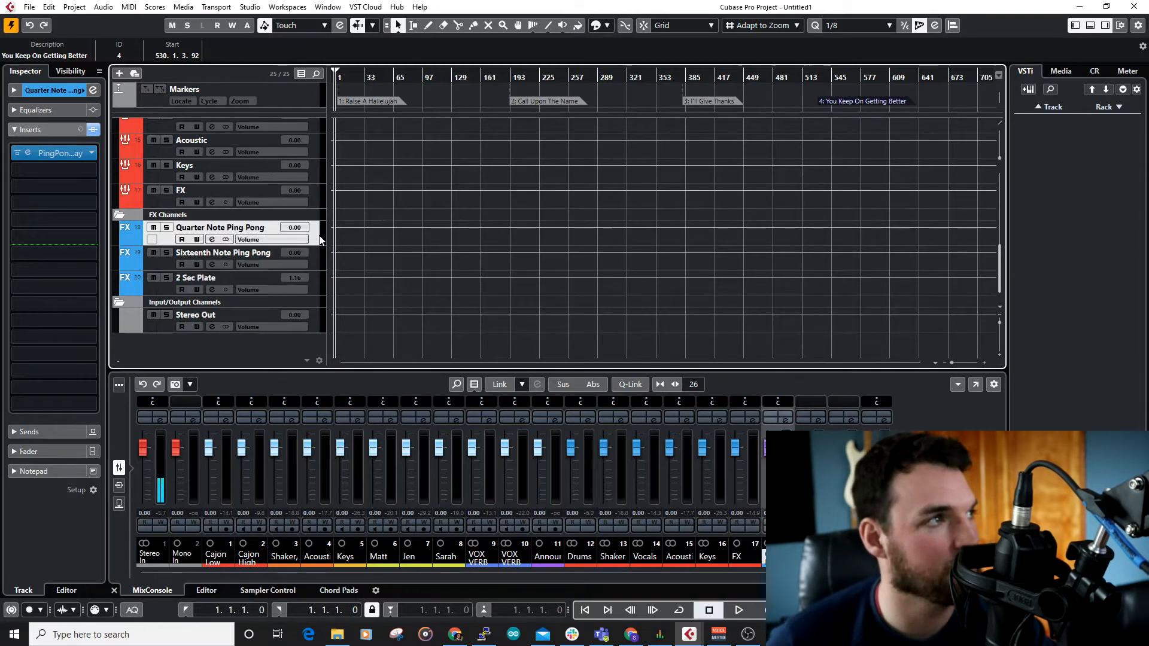
key(Down)
ctrl+click(311, 240)
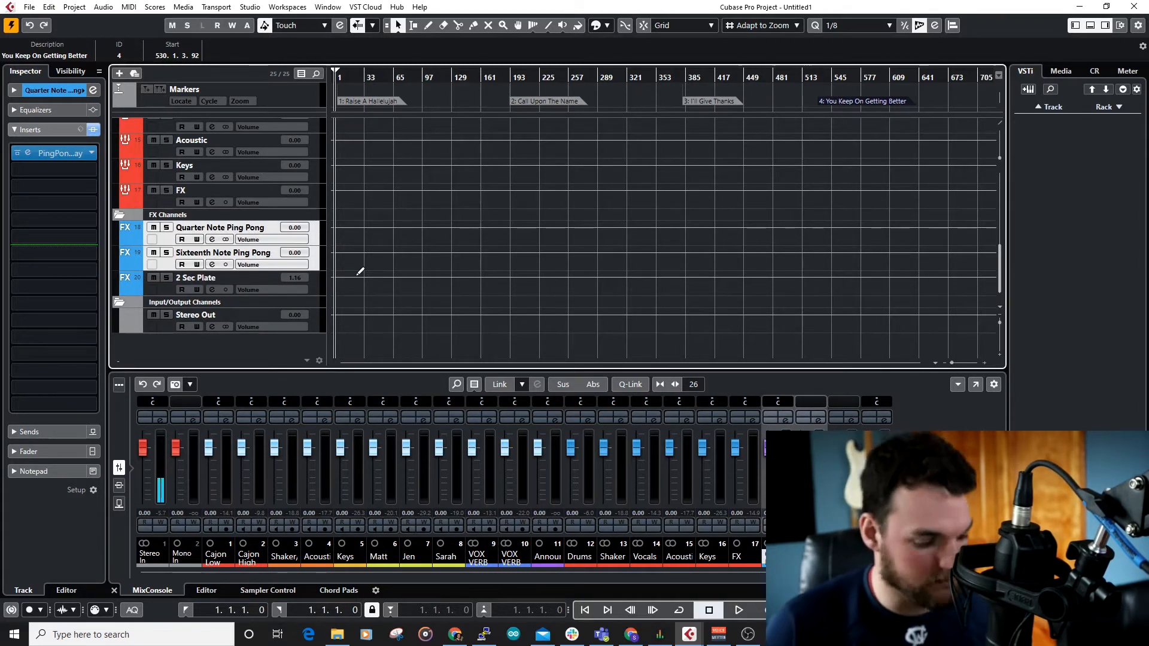
key(Delete)
click(548, 345)
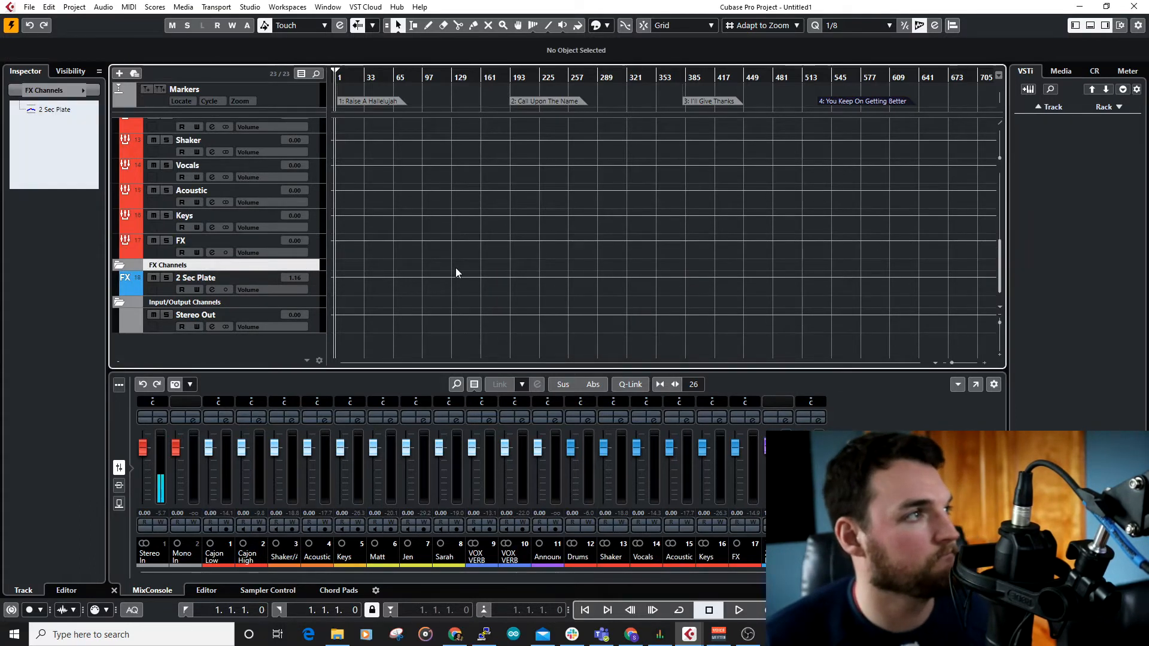
Step: Examine the organised track list, from the Cajon Low track down to the Drums group track
scroll(455, 268, up, 10)
scroll(418, 239, down, 2)
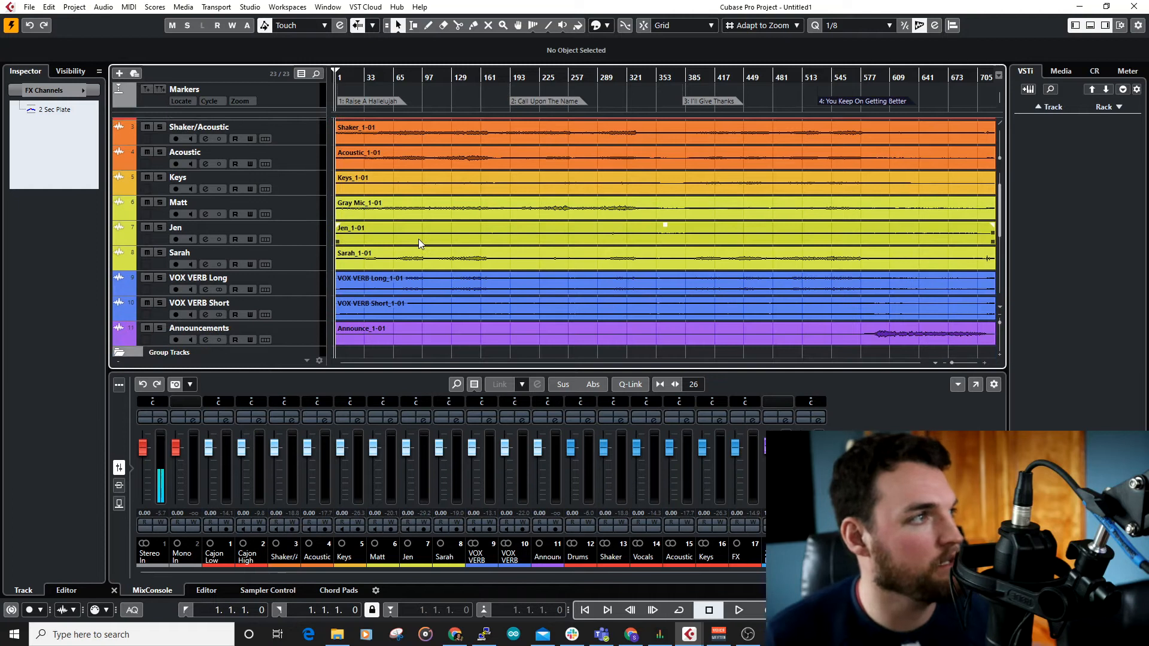
scroll(422, 243, up, 2)
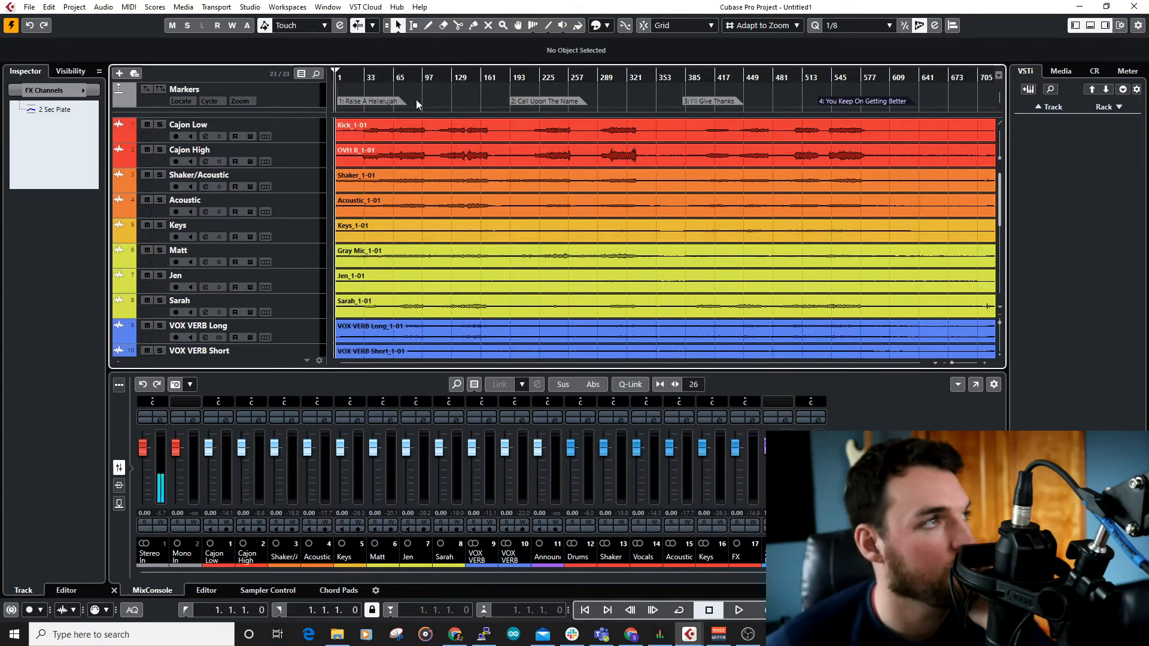
scroll(250, 195, down, 4)
scroll(254, 190, up, 4)
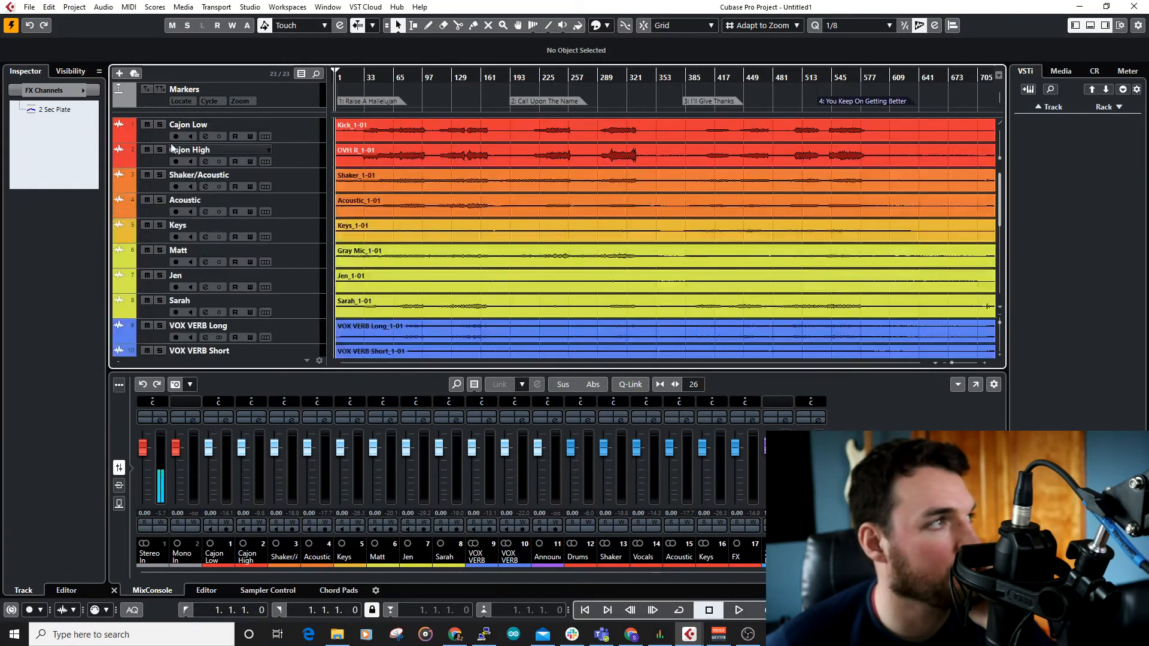
click(300, 148)
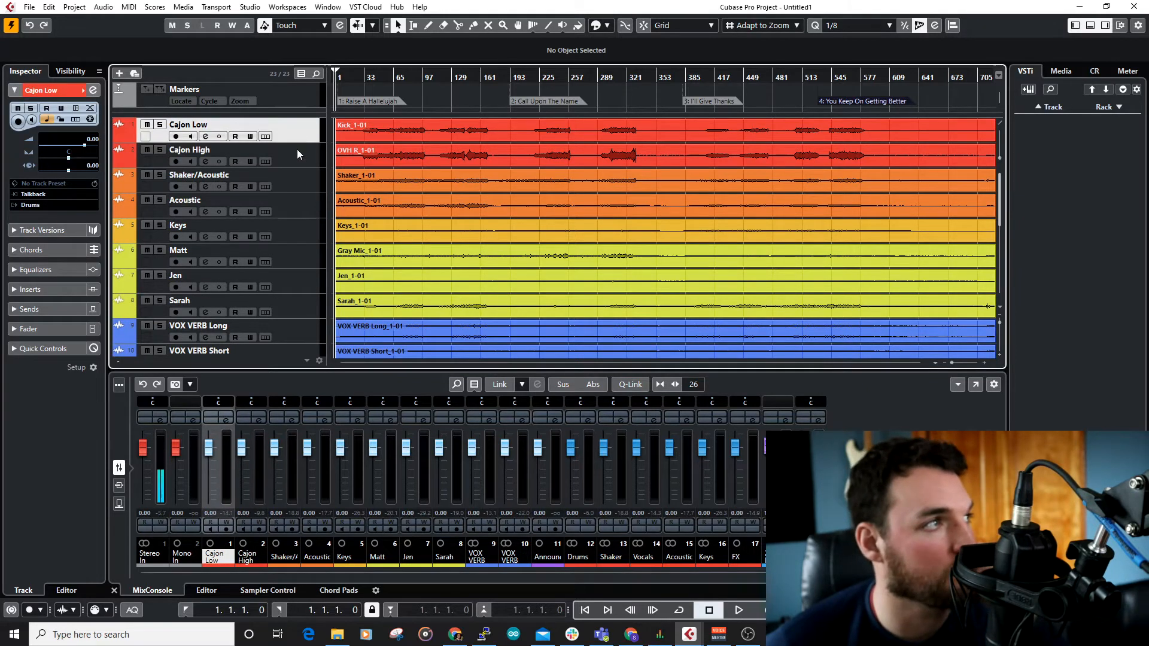
scroll(305, 157, down, 8)
click(318, 238)
scroll(329, 230, up, 8)
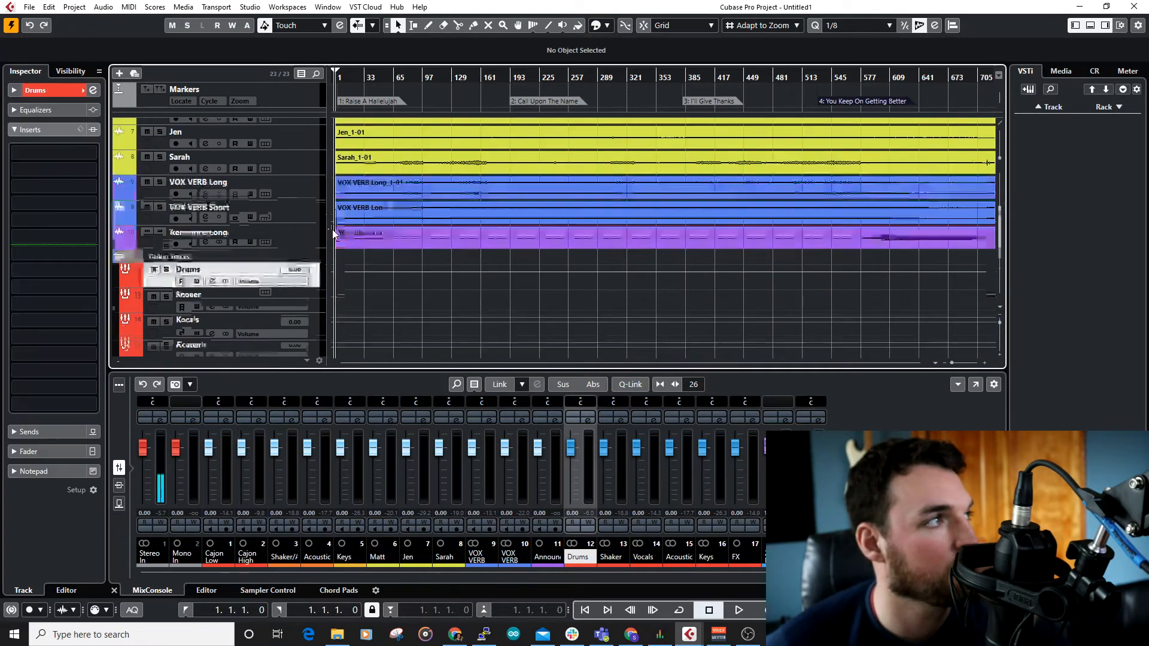
Step: Compare the group tracks with the audio track order and move the Acoustic group track above the Vocals group track
click(305, 182)
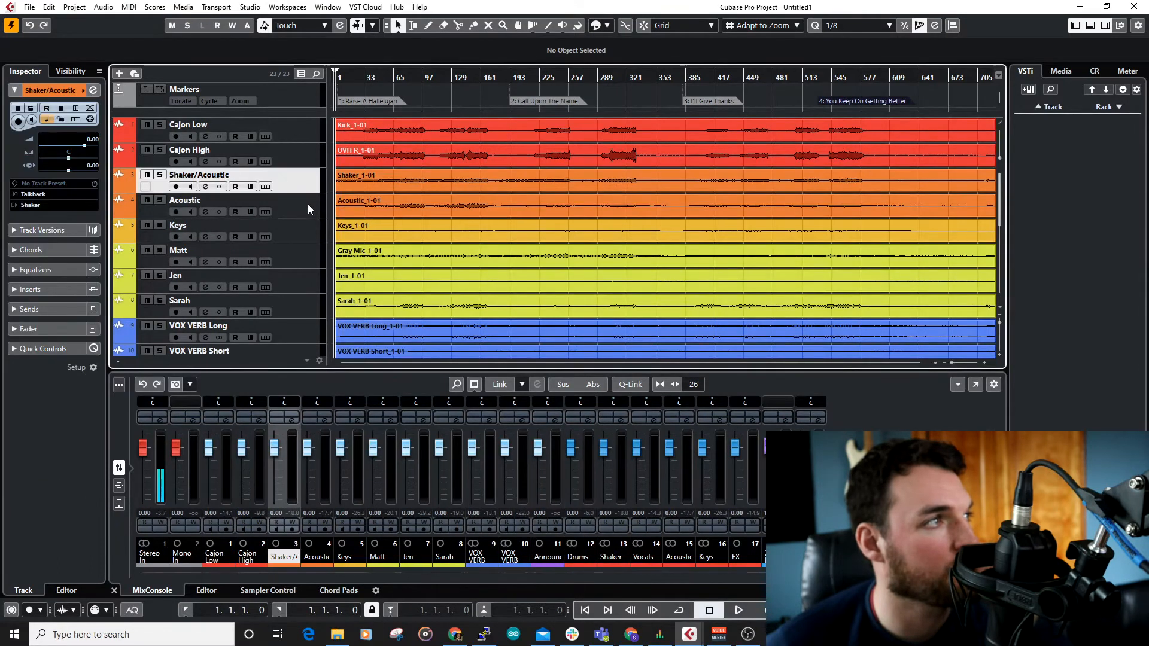
scroll(320, 204, down, 8)
scroll(317, 252, up, 8)
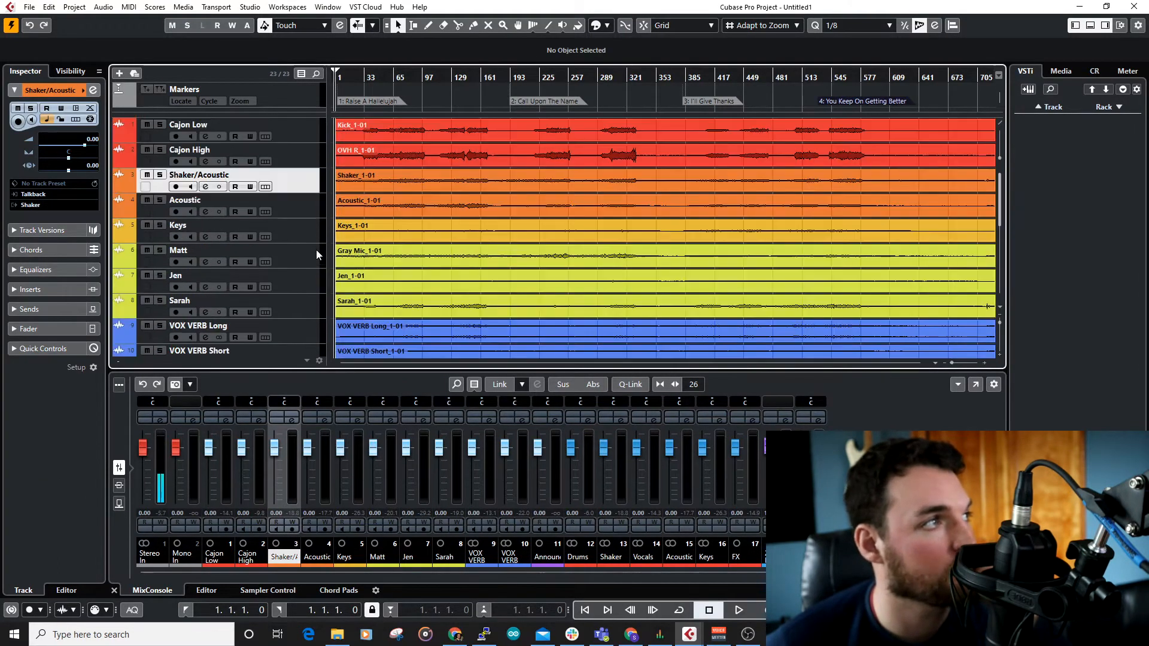
click(309, 203)
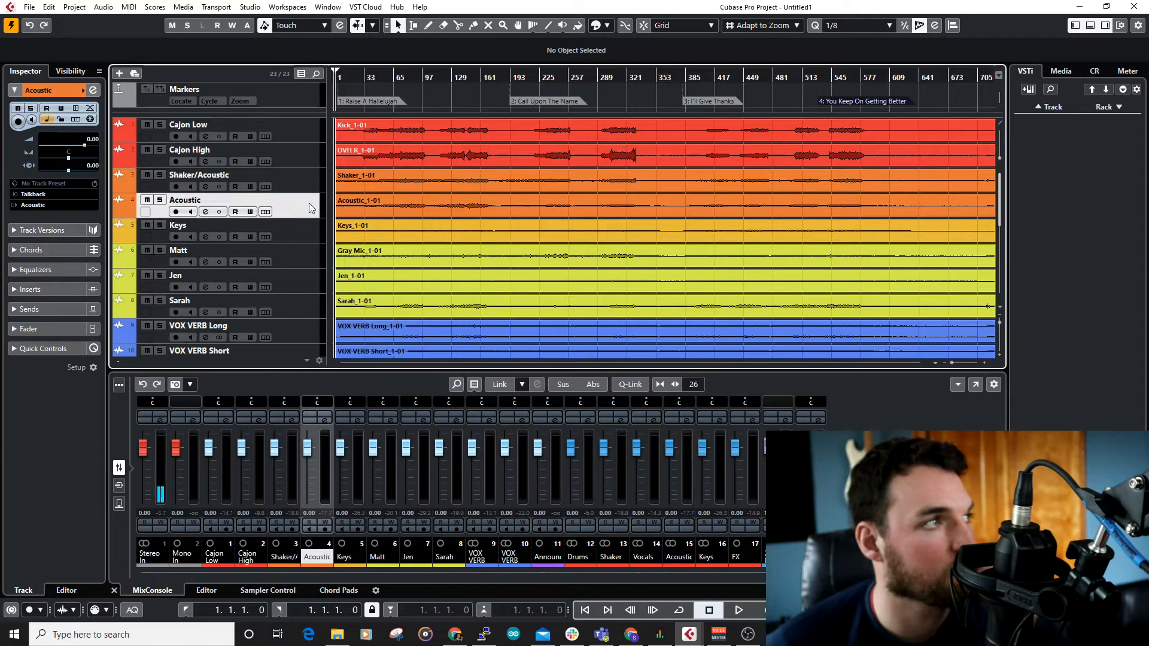
scroll(318, 217, down, 8)
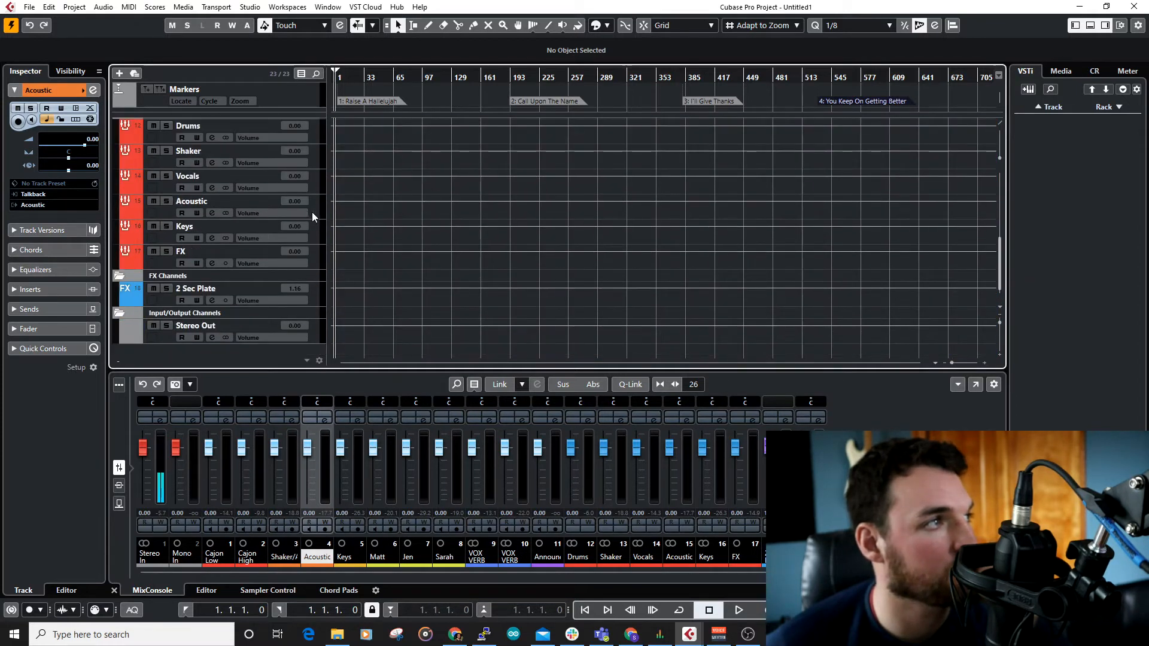
click(311, 212)
scroll(321, 213, up, 8)
scroll(311, 263, down, 4)
drag(314, 346, 314, 316)
scroll(315, 282, up, 6)
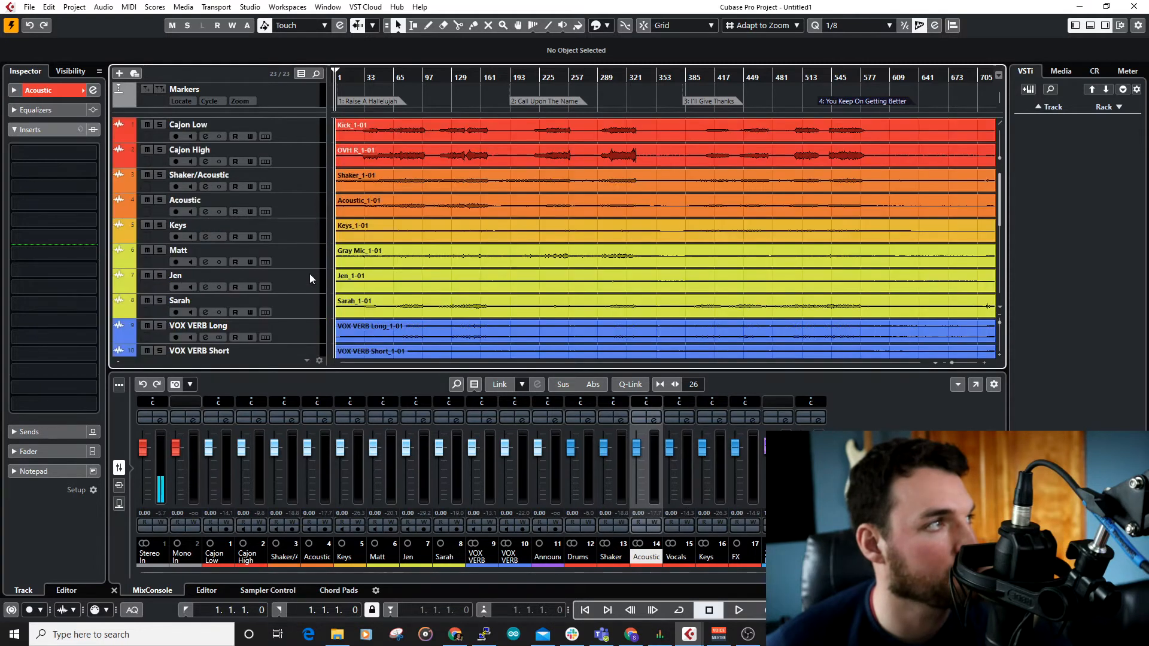
Step: Move the Keys group track above the Vocals group track to follow the order of the audio tracks
click(303, 228)
scroll(354, 250, down, 10)
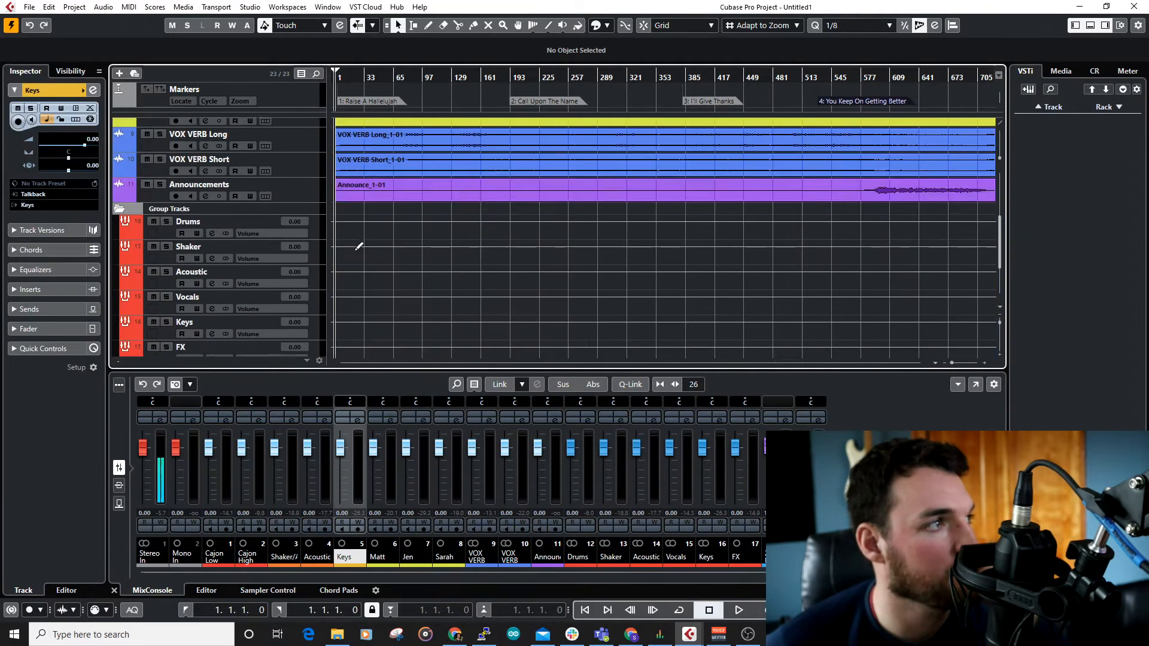
drag(308, 239, 318, 203)
scroll(319, 202, up, 8)
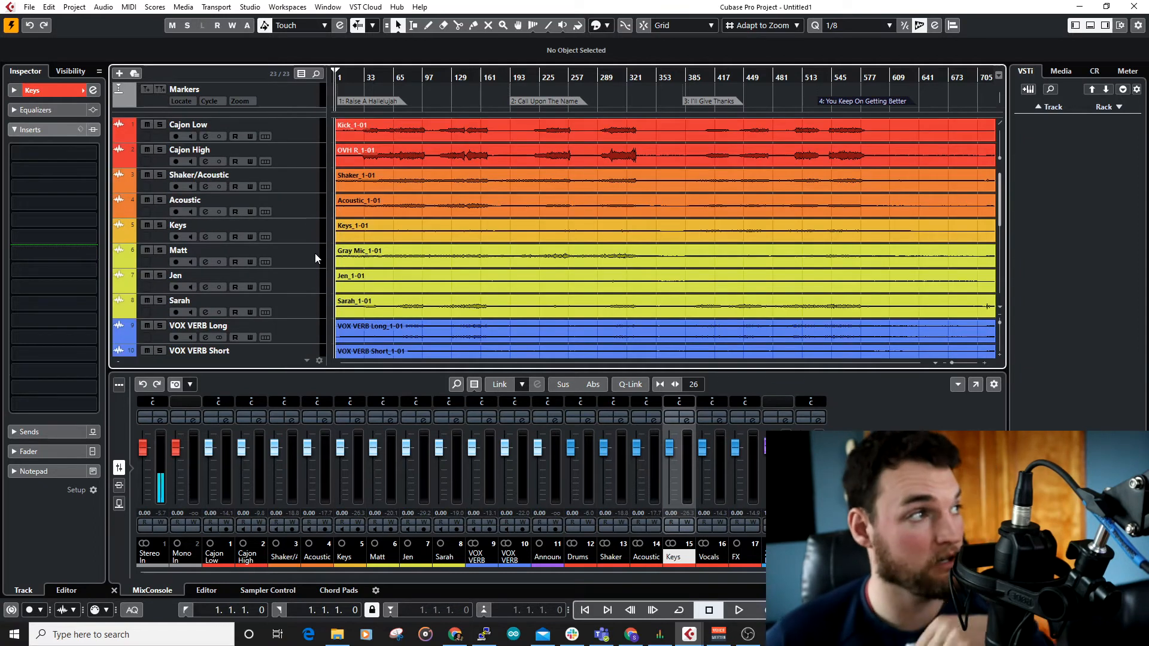
Step: Check the position of the Vocals group track and the 2 Sec Plate FX channel against the audio tracks
scroll(315, 253, down, 10)
click(286, 228)
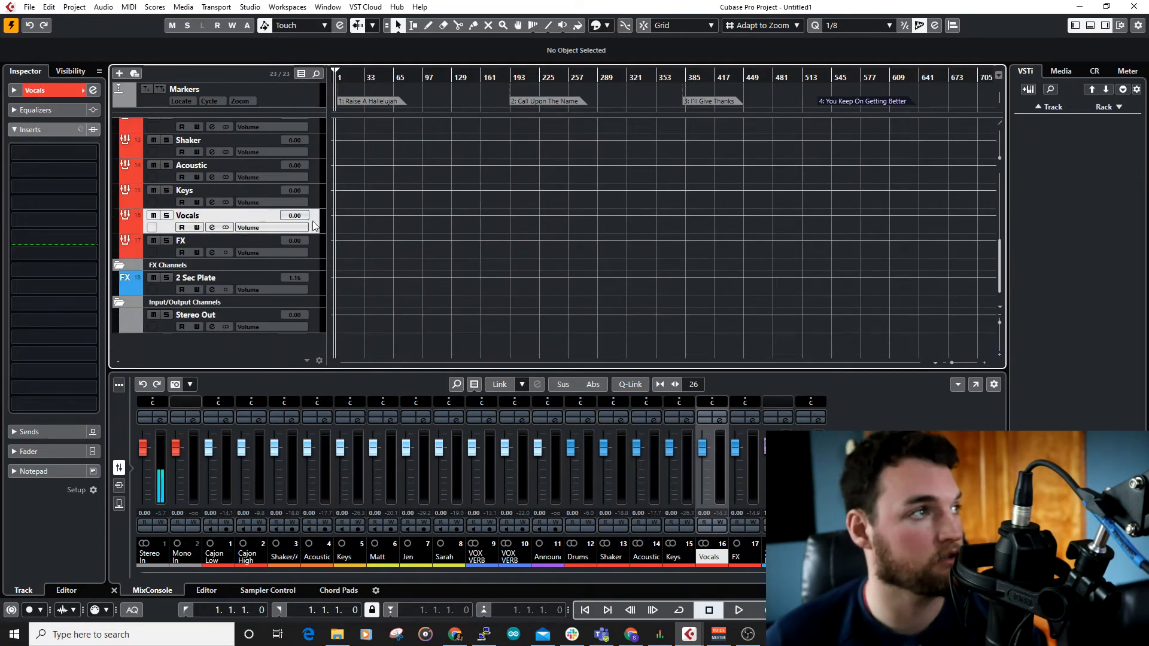
scroll(328, 254, up, 8)
scroll(326, 260, down, 4)
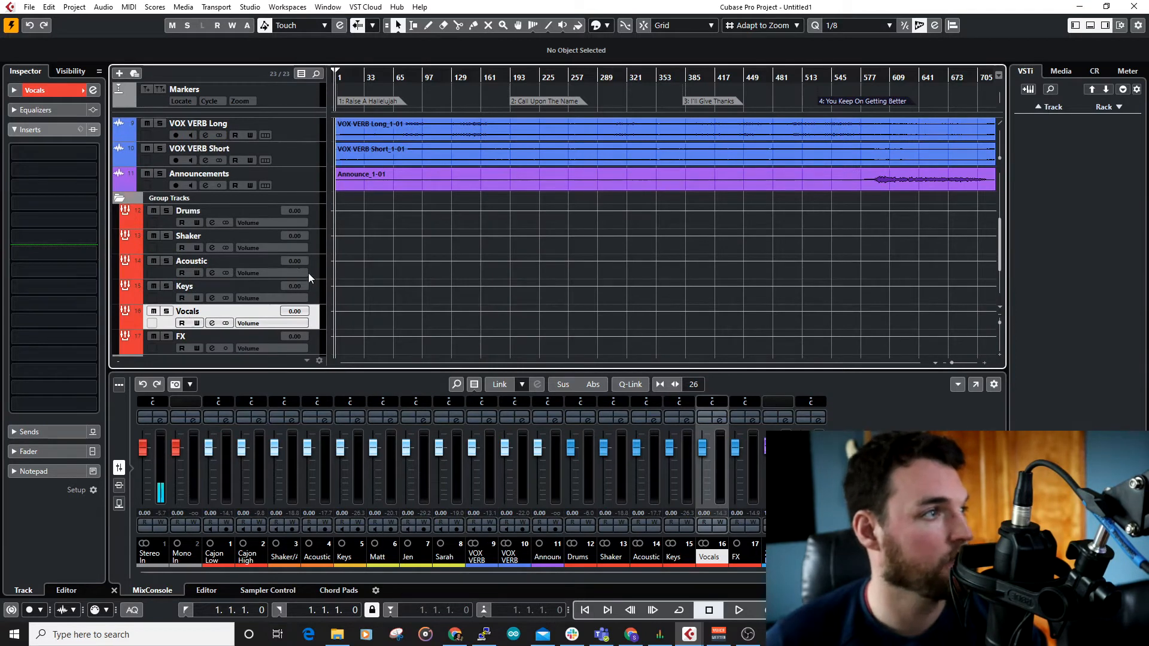
key(Down)
scroll(334, 307, down, 4)
click(307, 292)
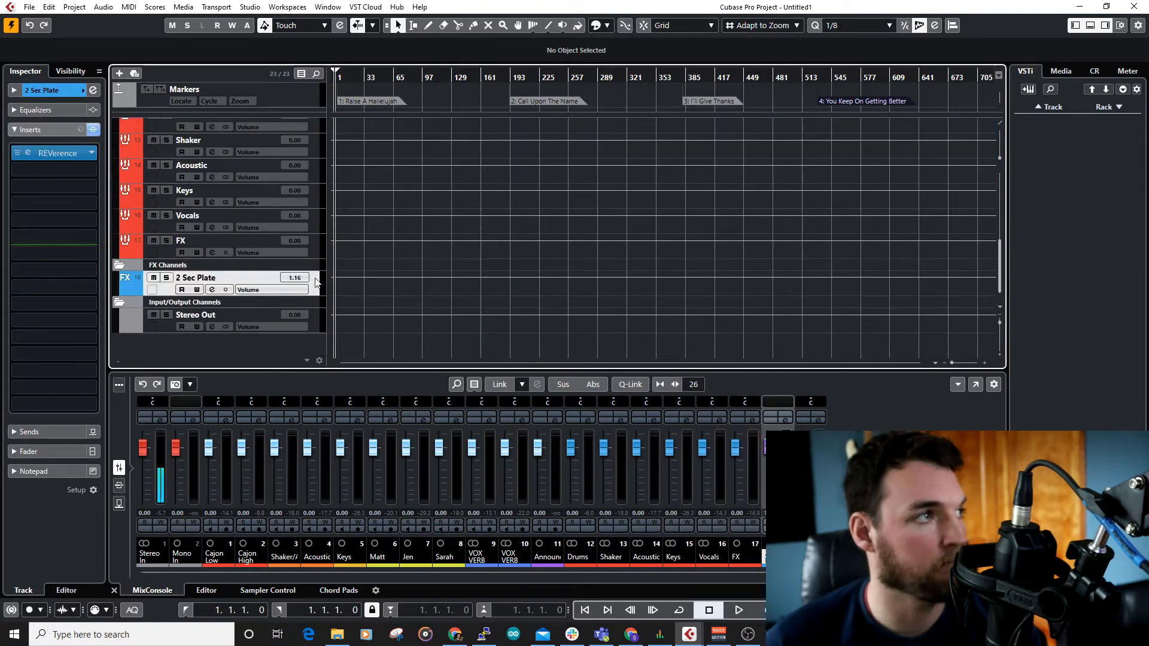
Step: Set the volume of the 2 Sec Plate FX channel to 0
click(289, 245)
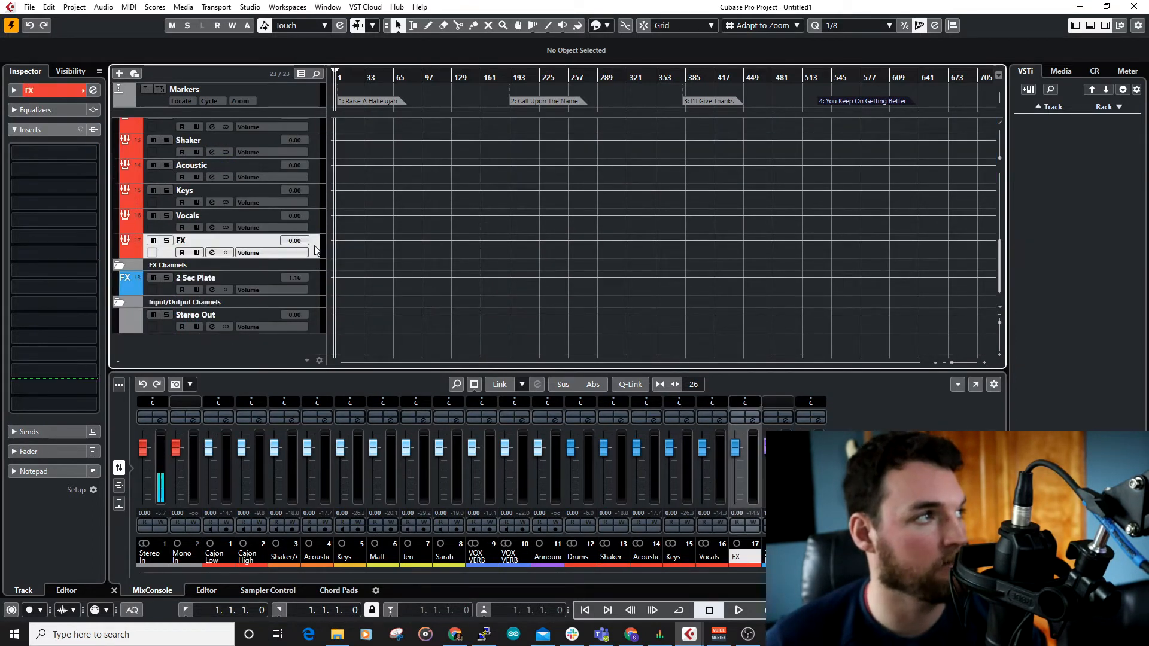
double_click(294, 278)
text(0)
key(Return)
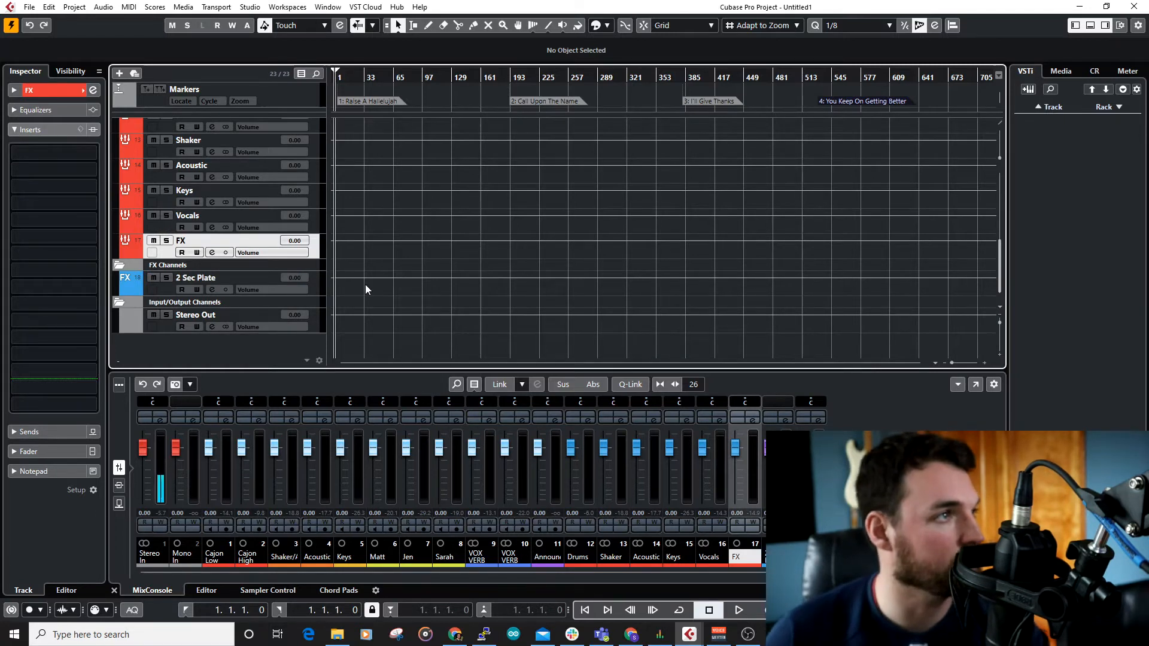
click(333, 228)
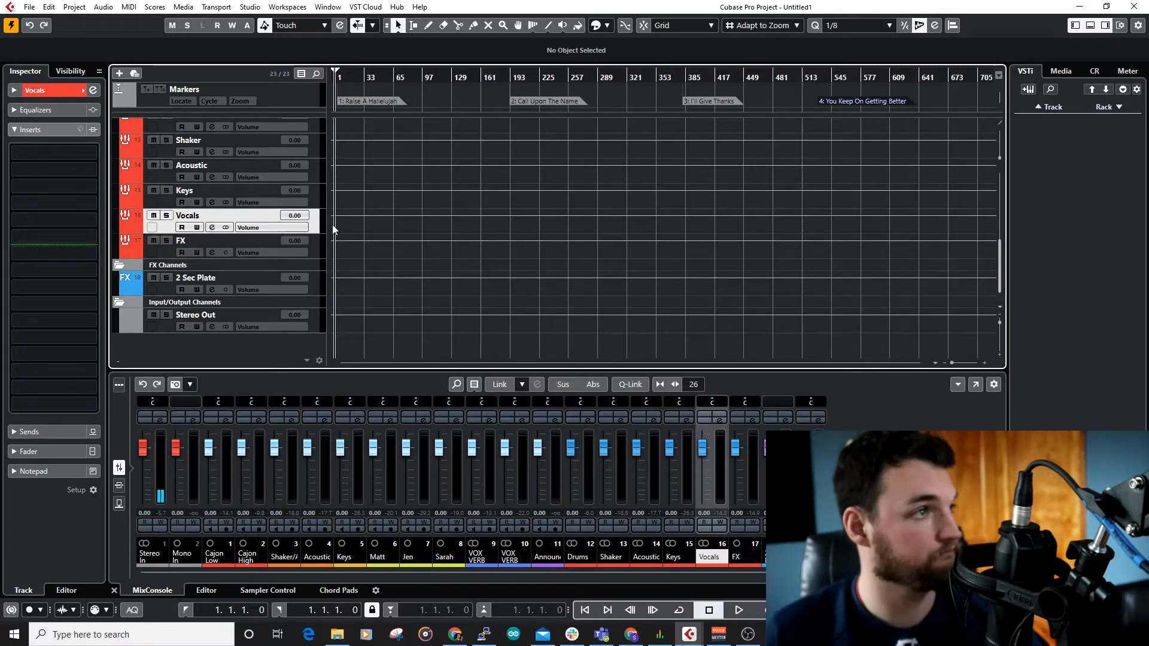
Step: Mute the VOX VERB Long and VOX VERB Short tracks
scroll(285, 244, up, 4)
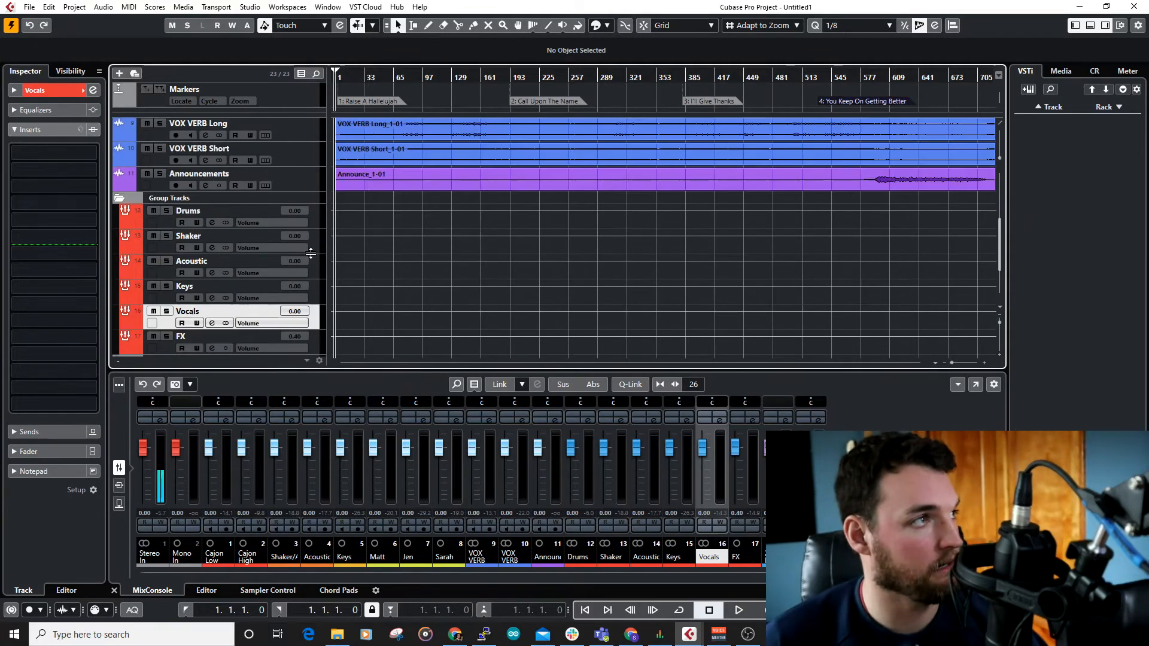
scroll(310, 253, up, 3)
click(299, 272)
click(311, 292)
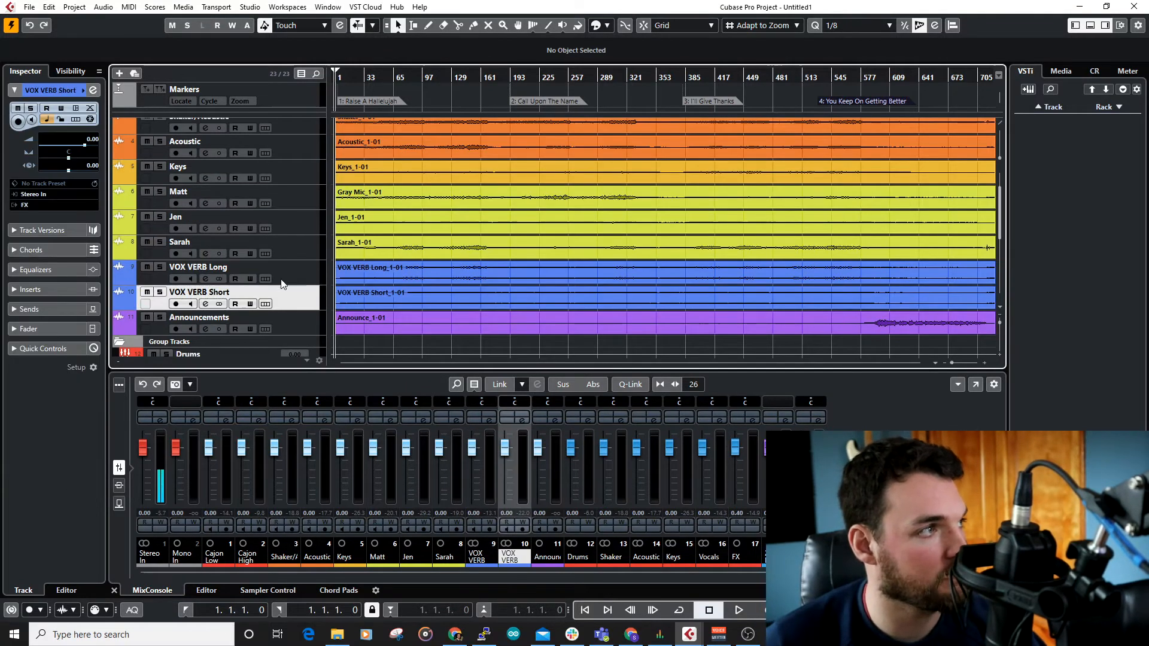
click(146, 292)
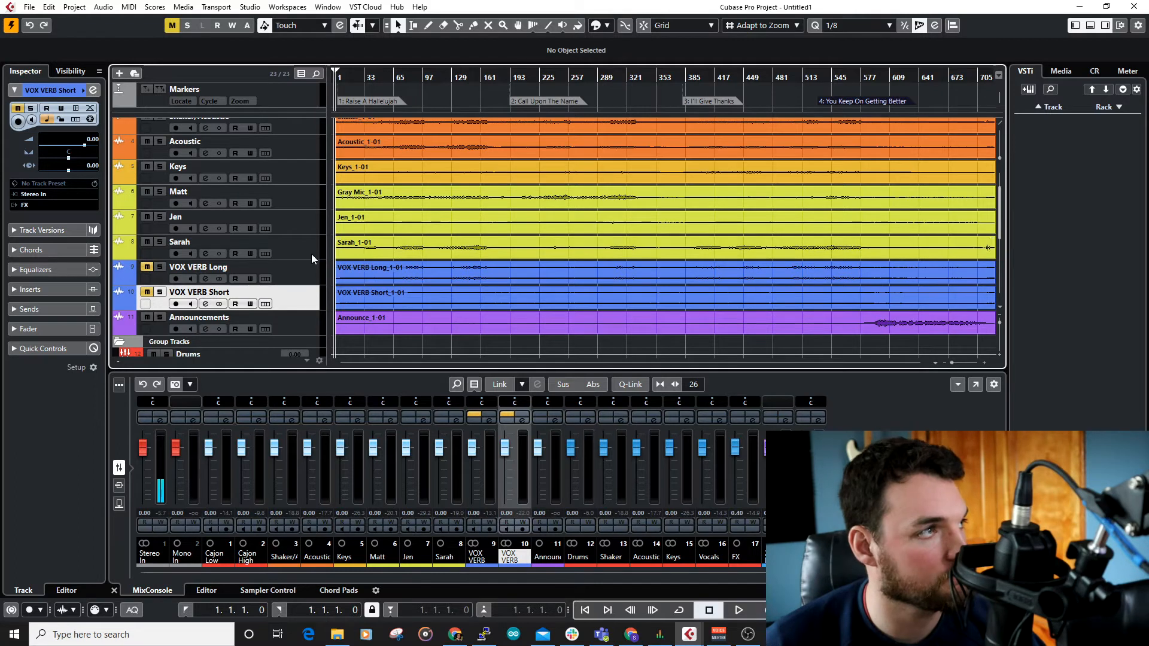
scroll(396, 237, up, 2)
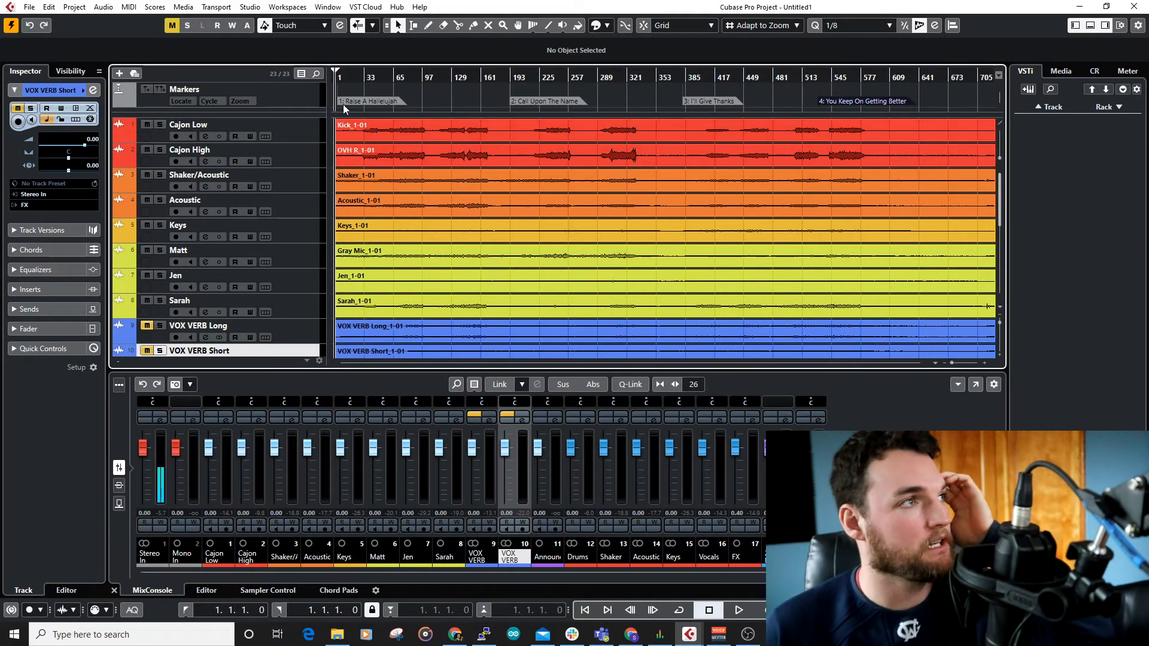
Step: Show the Markers track's marker list and jump to the song markers 2, 4 and 1 while playback is stopped
click(307, 105)
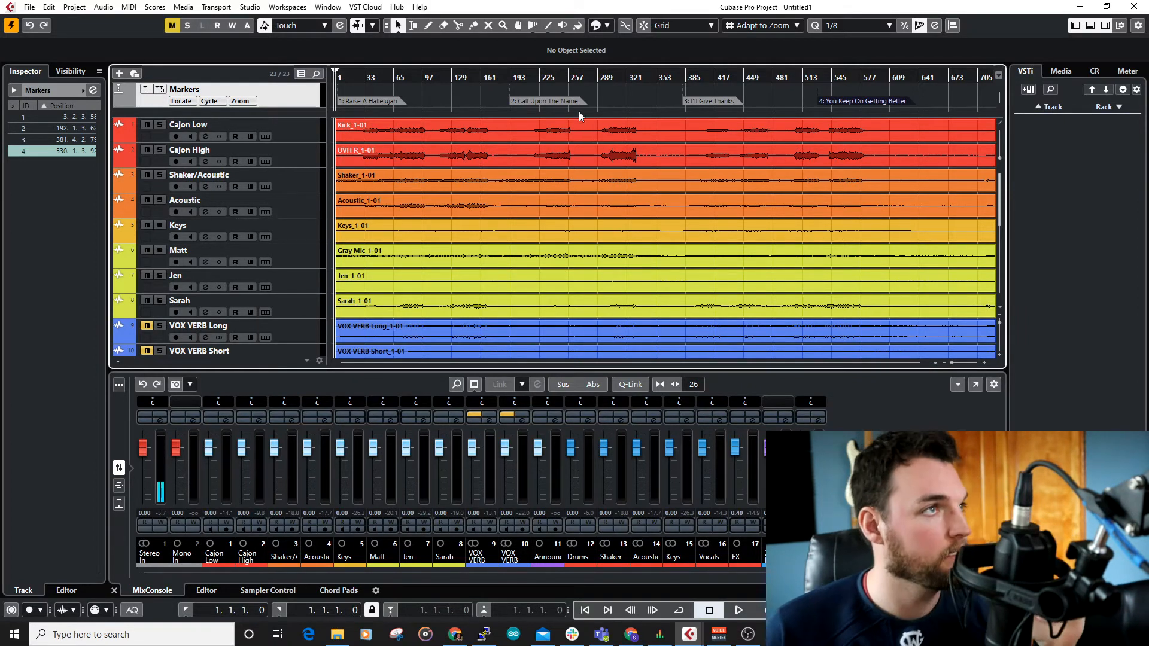
click(549, 101)
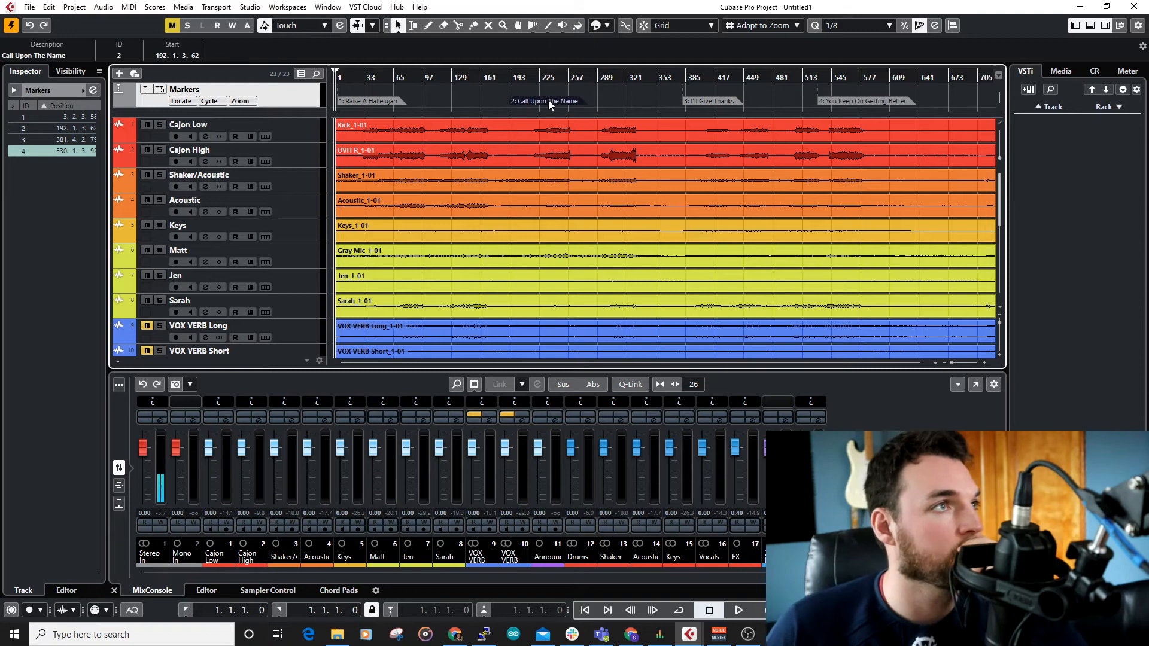
click(16, 128)
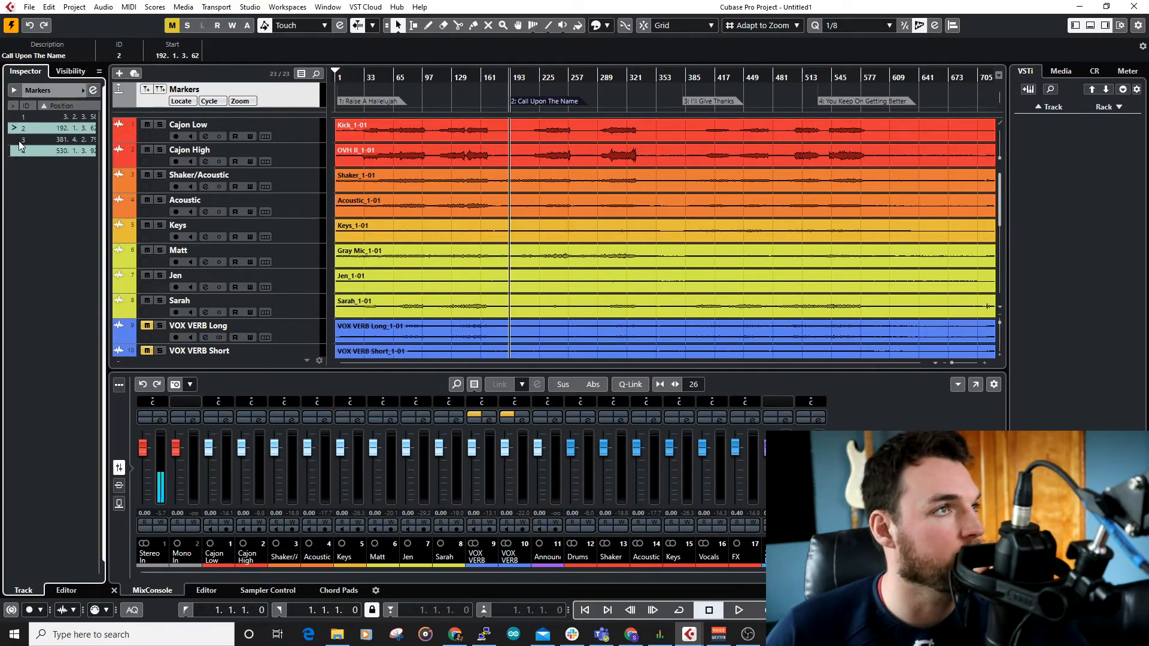
click(15, 151)
click(19, 118)
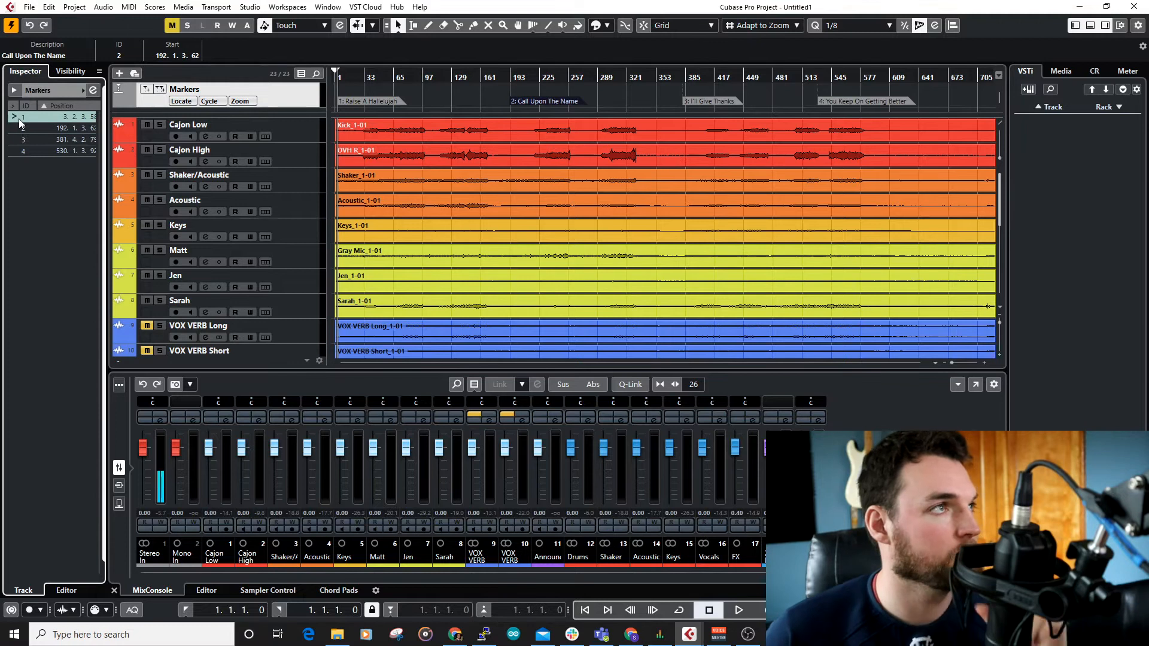
Step: Play the project while jumping through markers 2, 3 and 4 and back to marker 1, and stop playback
key(space)
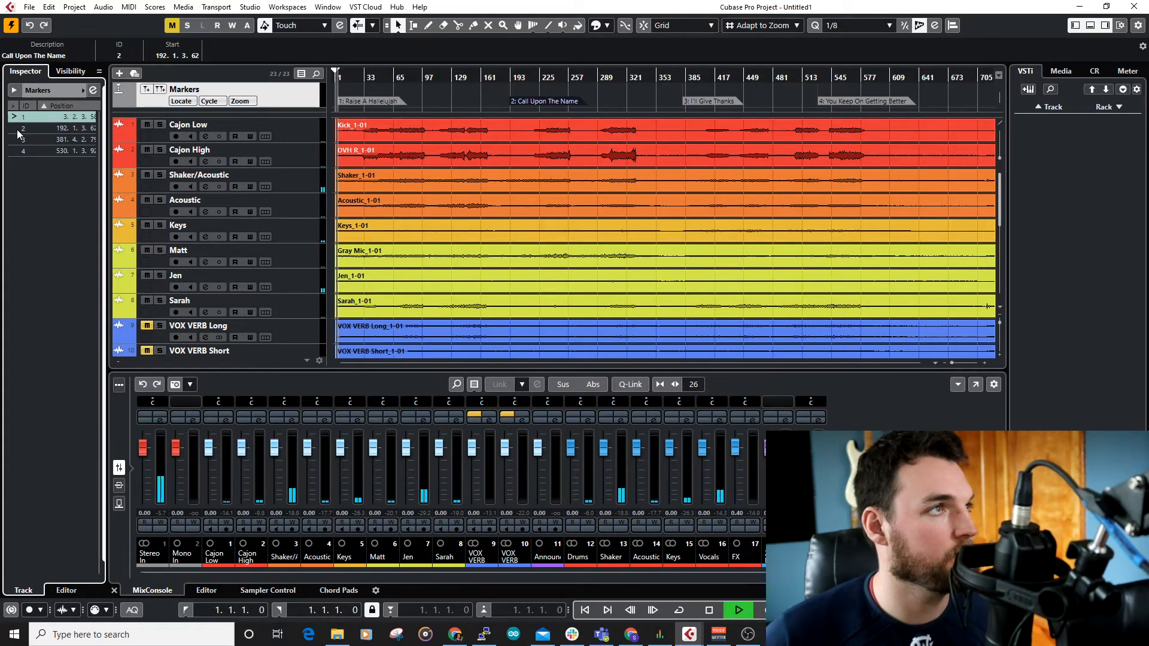
click(16, 129)
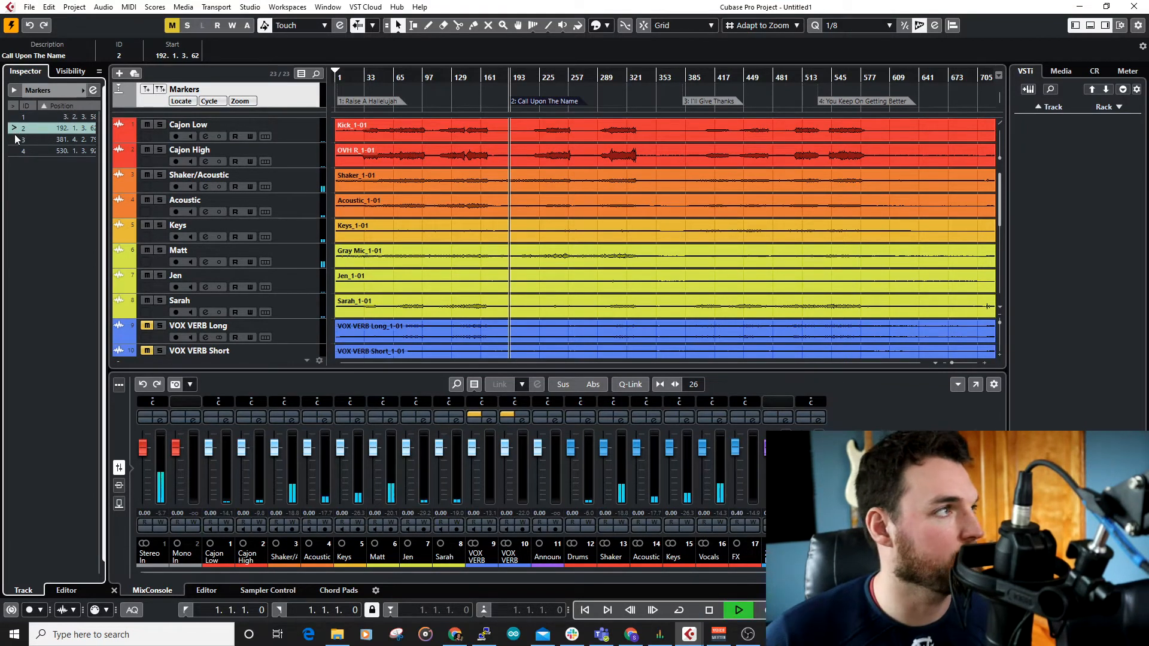
click(16, 141)
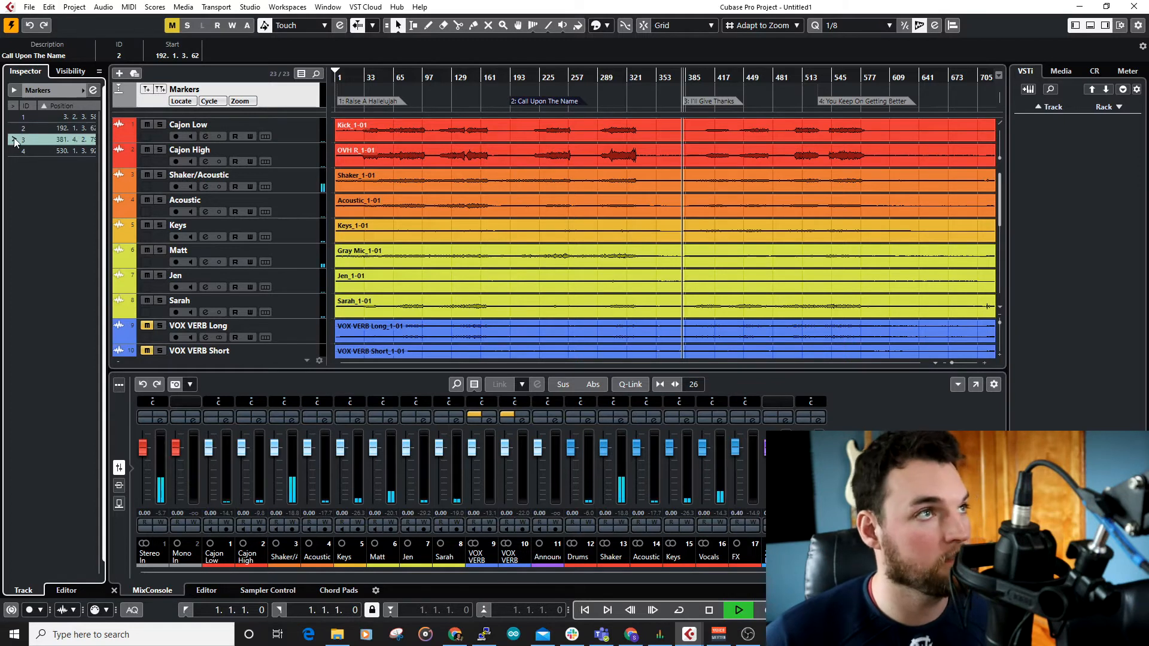
click(14, 152)
click(16, 117)
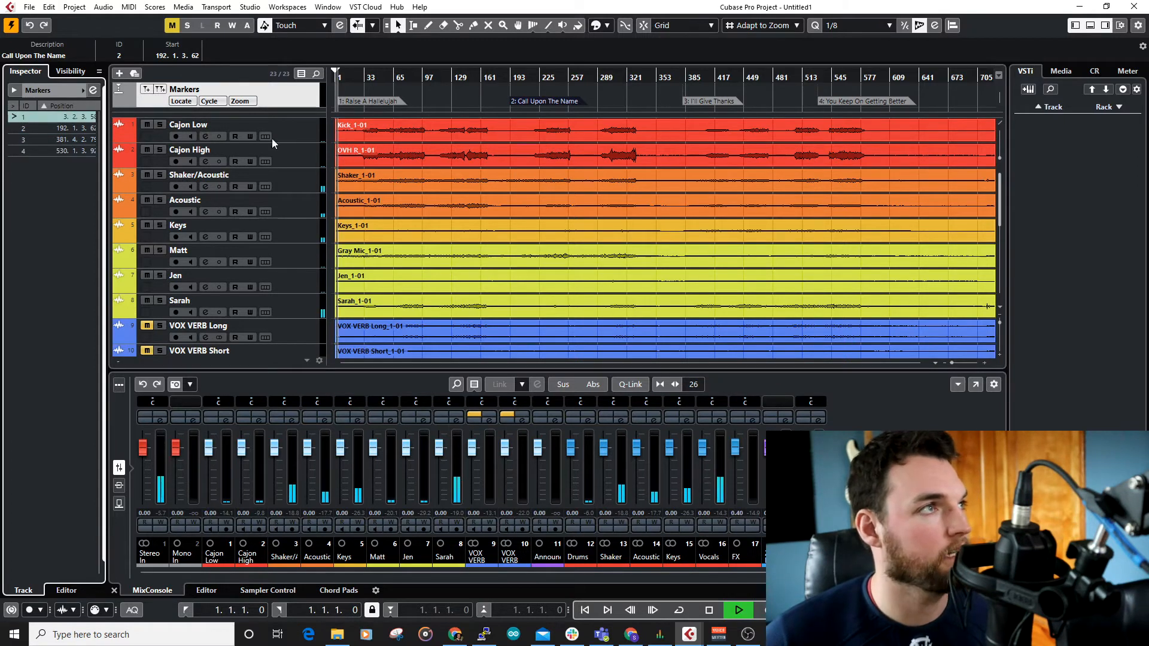
key(space)
click(522, 132)
click(569, 147)
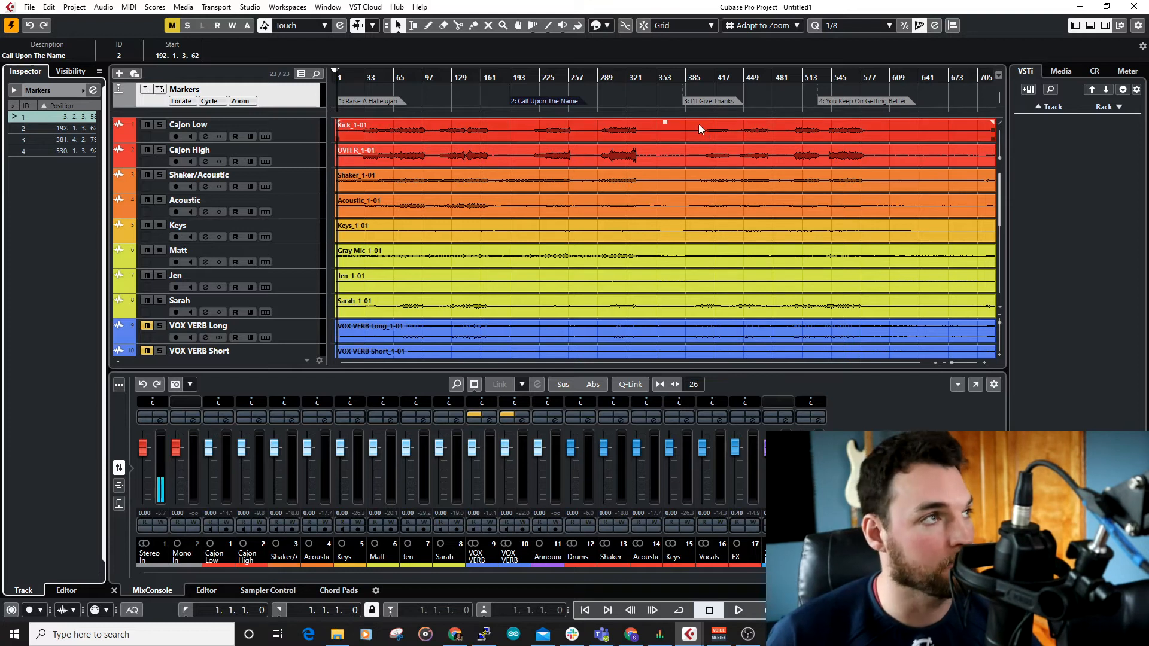
drag(336, 76, 334, 78)
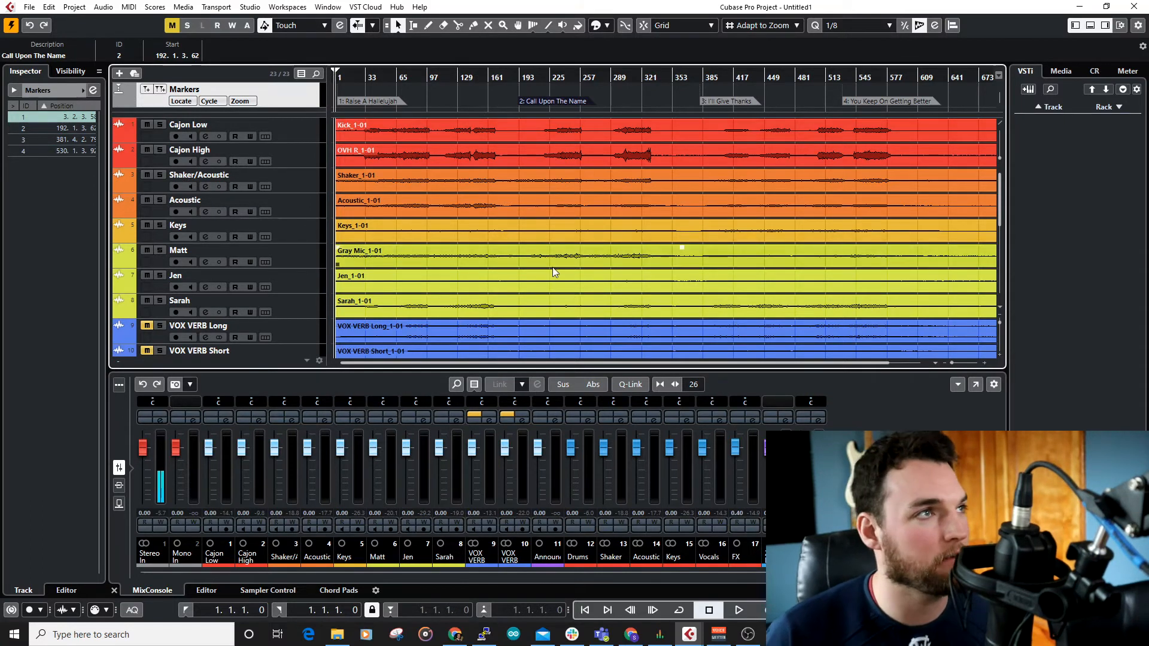
scroll(549, 198, down, 1)
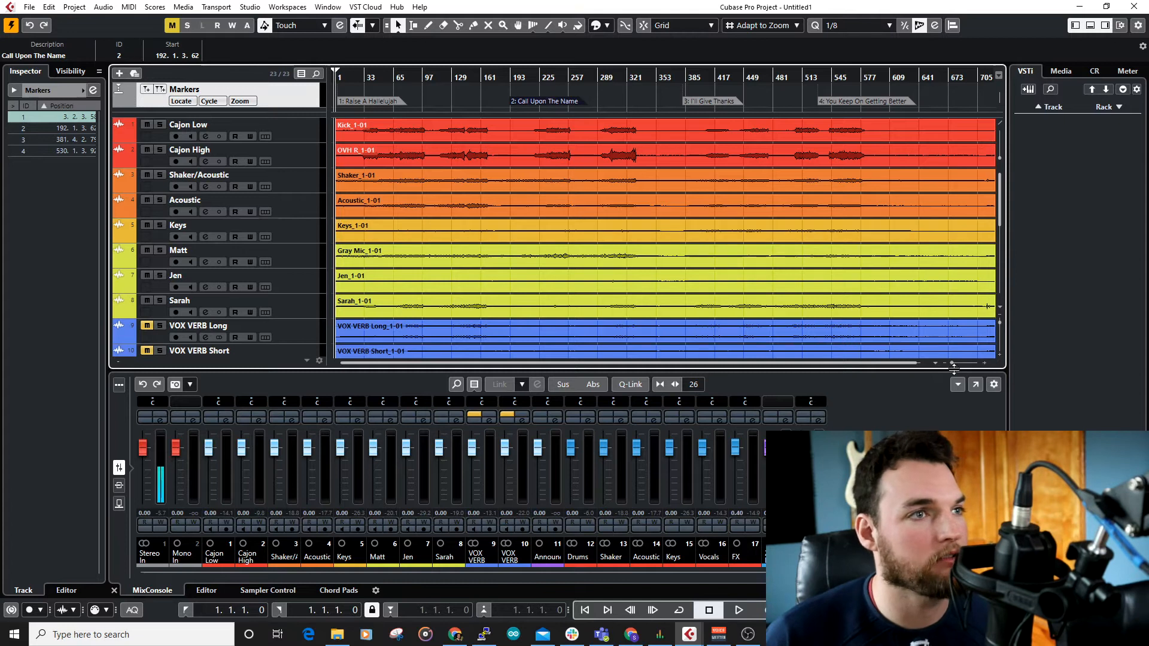
click(553, 188)
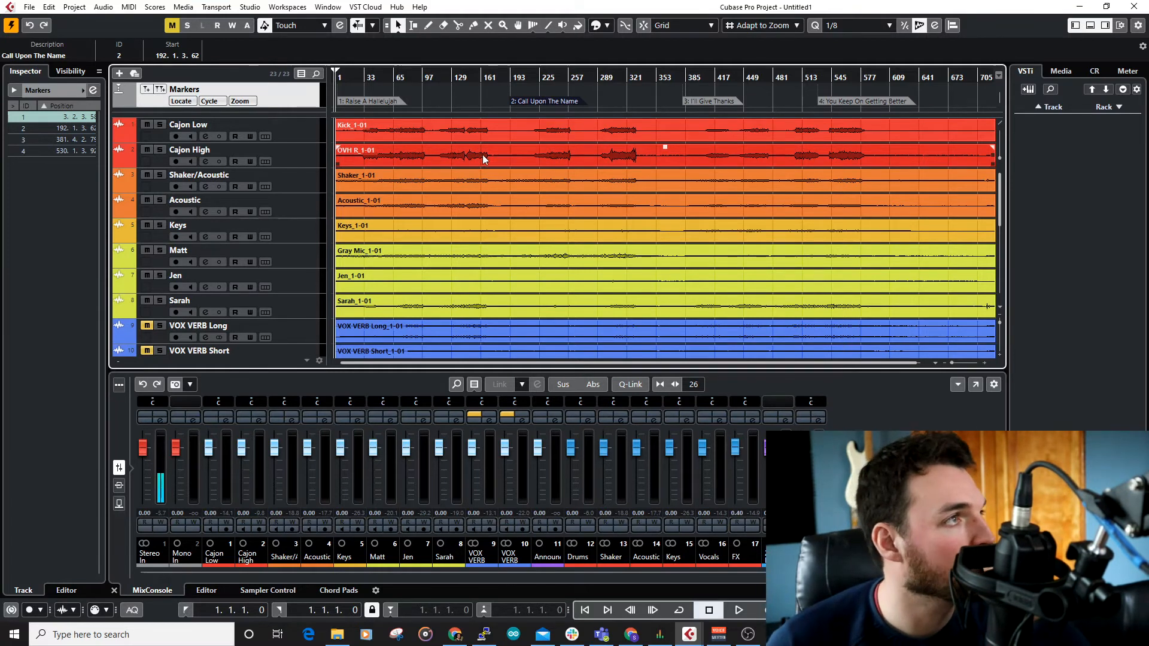
Step: Lower the faders of all eleven audio channels, from Cajon Low to Announcements, together to -9.96 using Q-Link
click(228, 444)
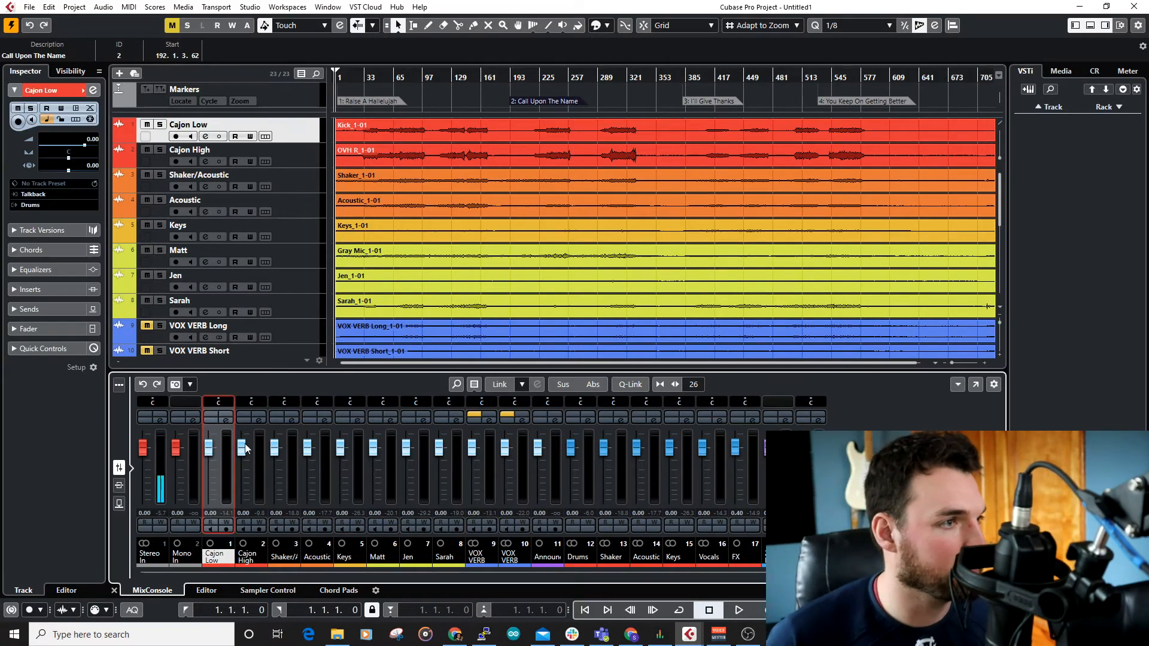
shift+click(458, 446)
shift+click(522, 448)
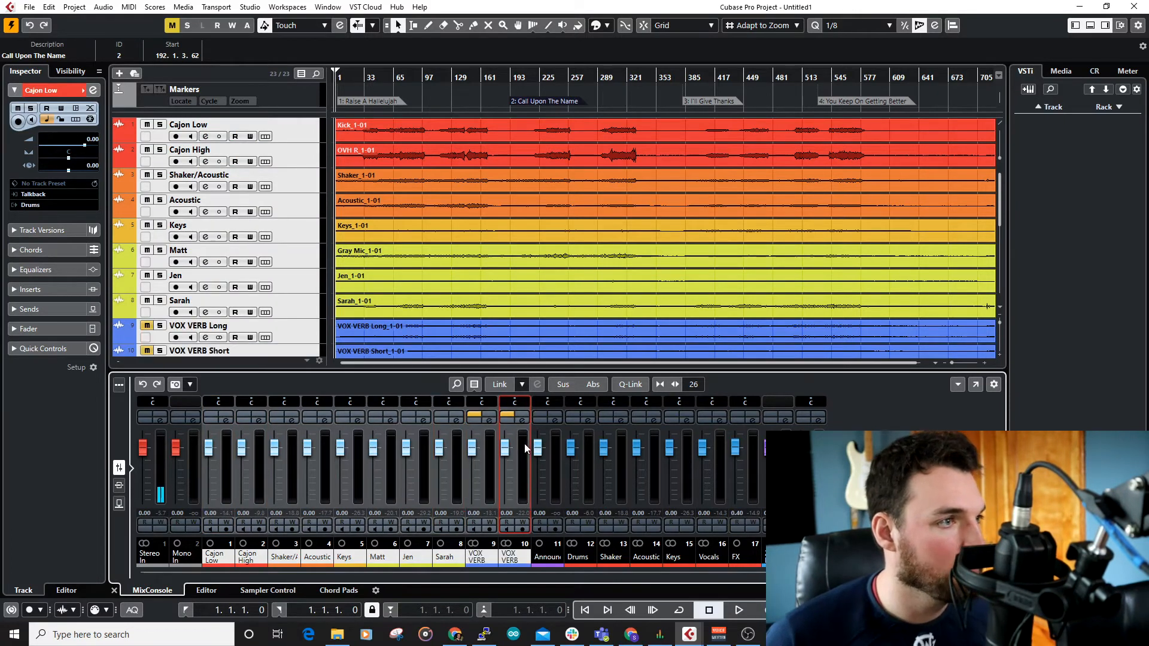
shift+click(557, 446)
click(630, 384)
drag(547, 448, 544, 470)
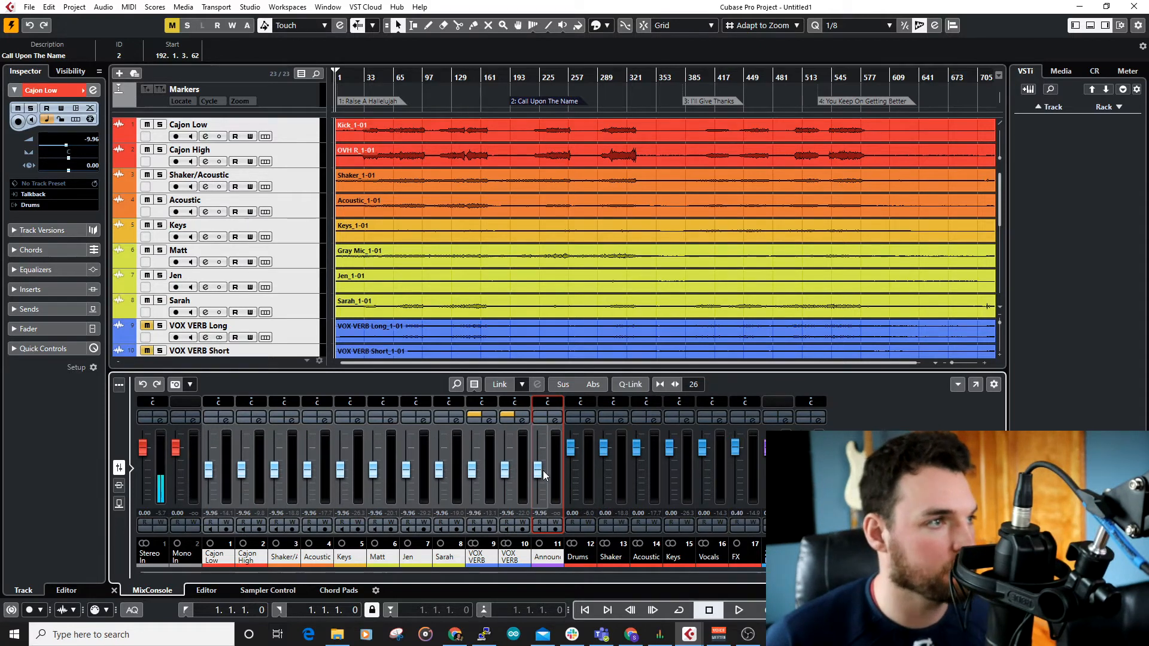
click(558, 458)
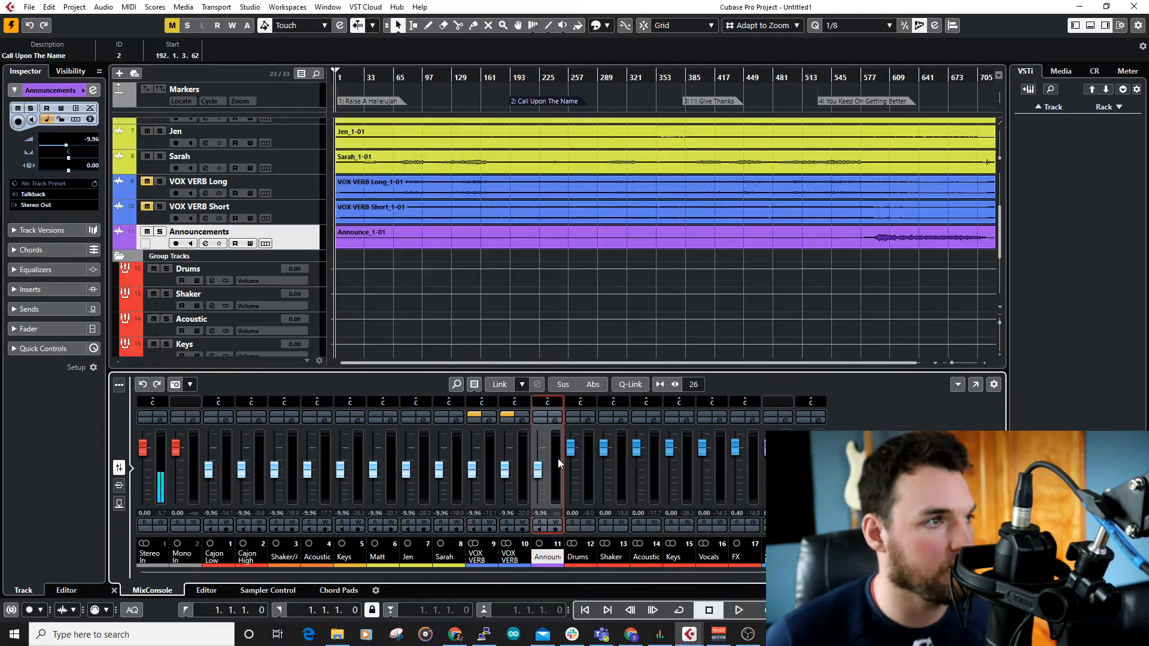
click(455, 260)
Step: Play the first song, Raise A Hallelujah, from about bar 33 to hear the tracks at their lowered levels
scroll(464, 265, up, 5)
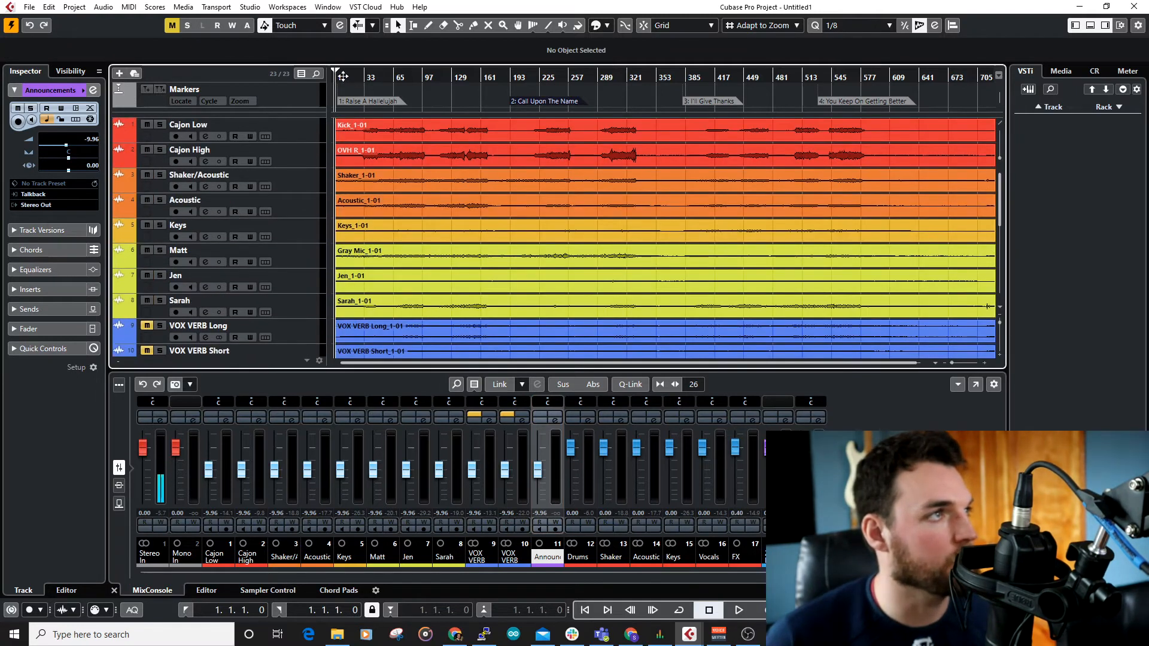
key(space)
drag(366, 78, 357, 183)
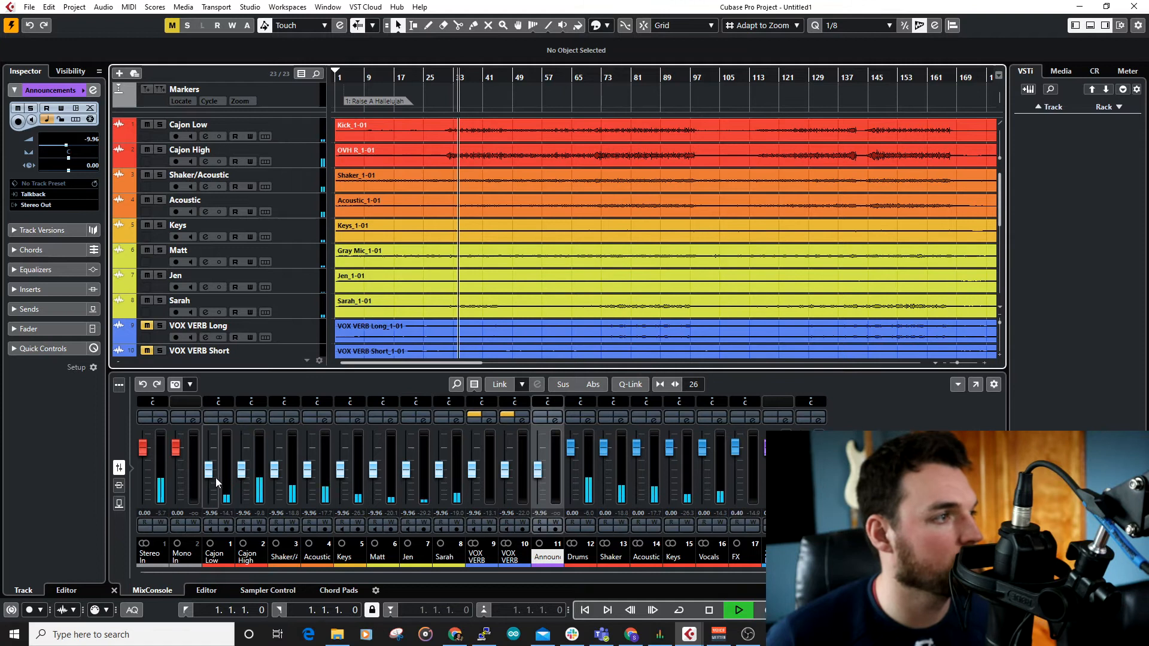
Step: During playback, set the faders to -11.8 for Cajon Low, -4.60 for Cajon High and -1.32 for Shaker/Acoustic
drag(241, 470, 215, 474)
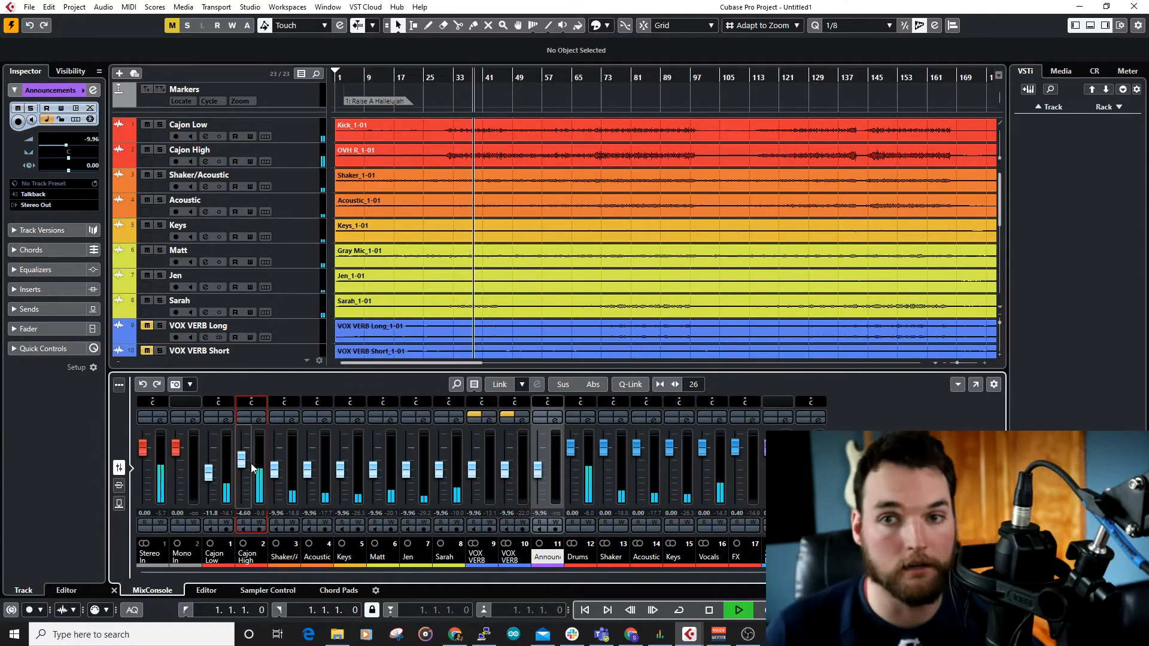
click(226, 470)
click(243, 465)
drag(274, 471, 275, 457)
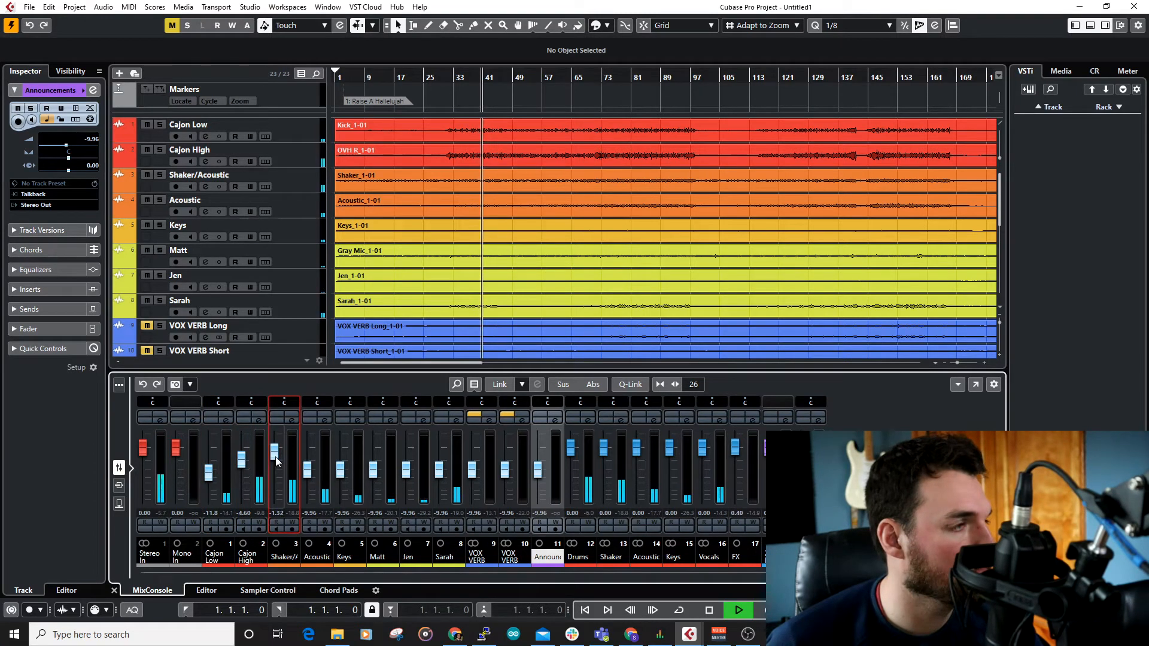
Step: Solo the Shaker/Acoustic channel, set its fader to -1.98, and take it out of solo
click(292, 416)
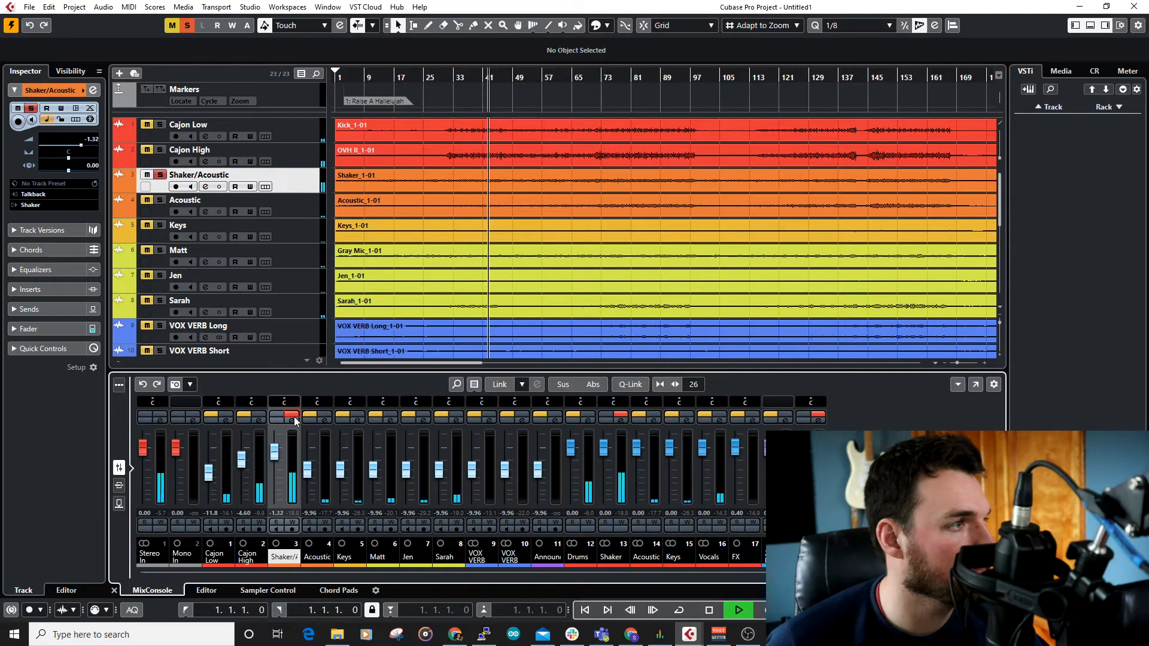
drag(276, 458, 274, 451)
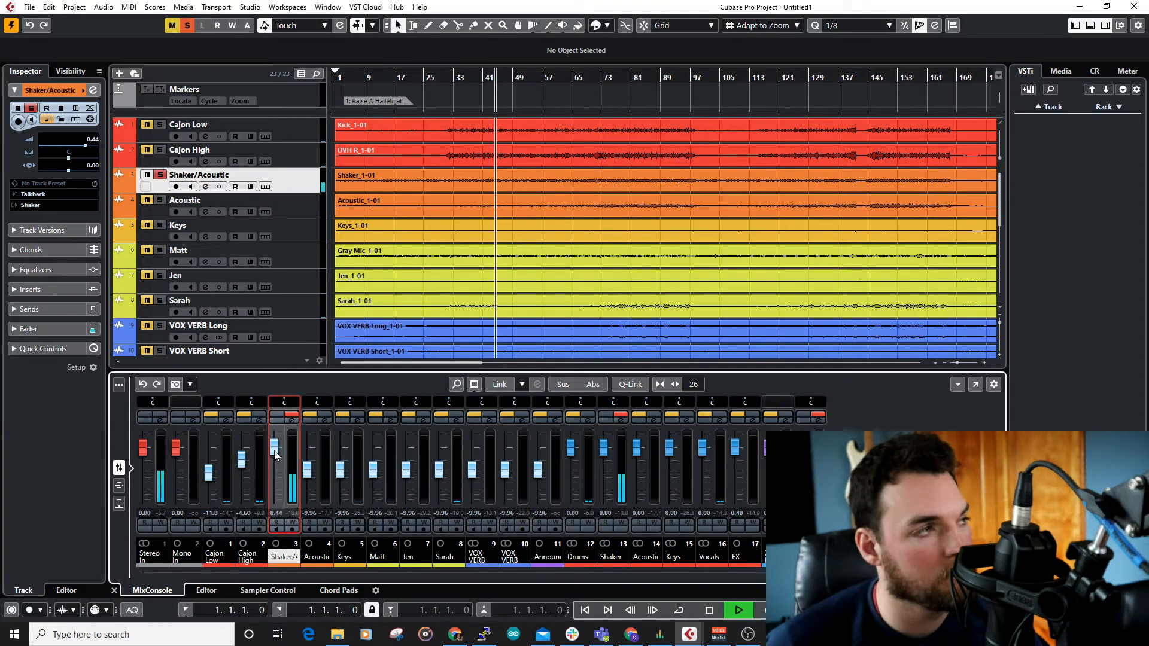
drag(275, 451, 275, 458)
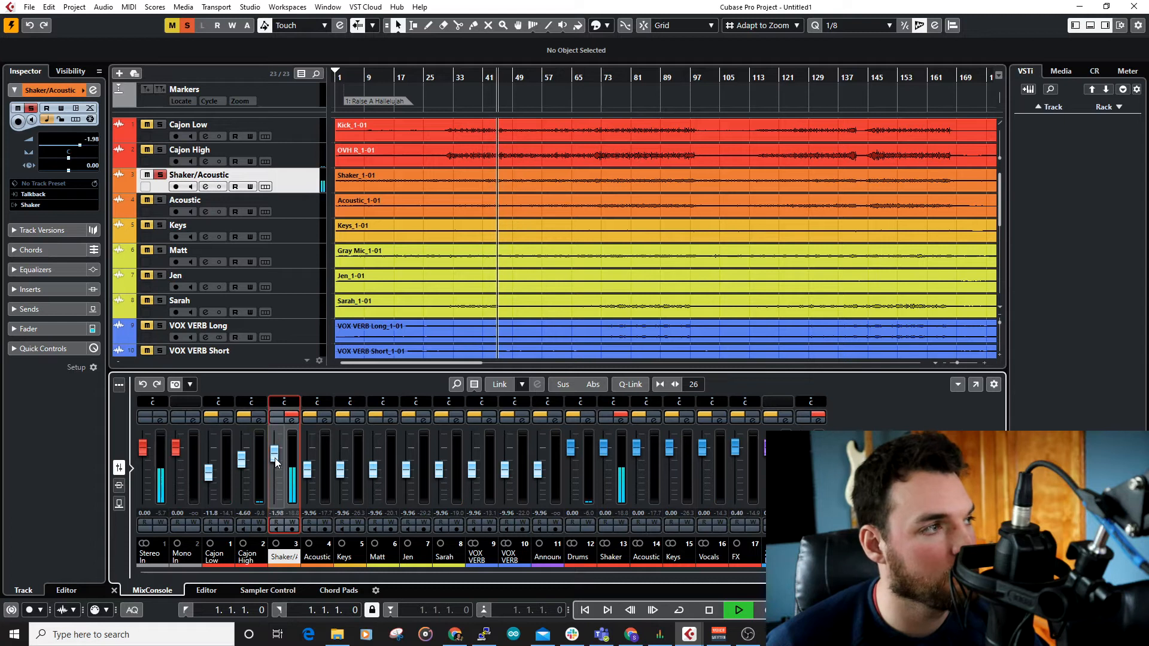
click(290, 416)
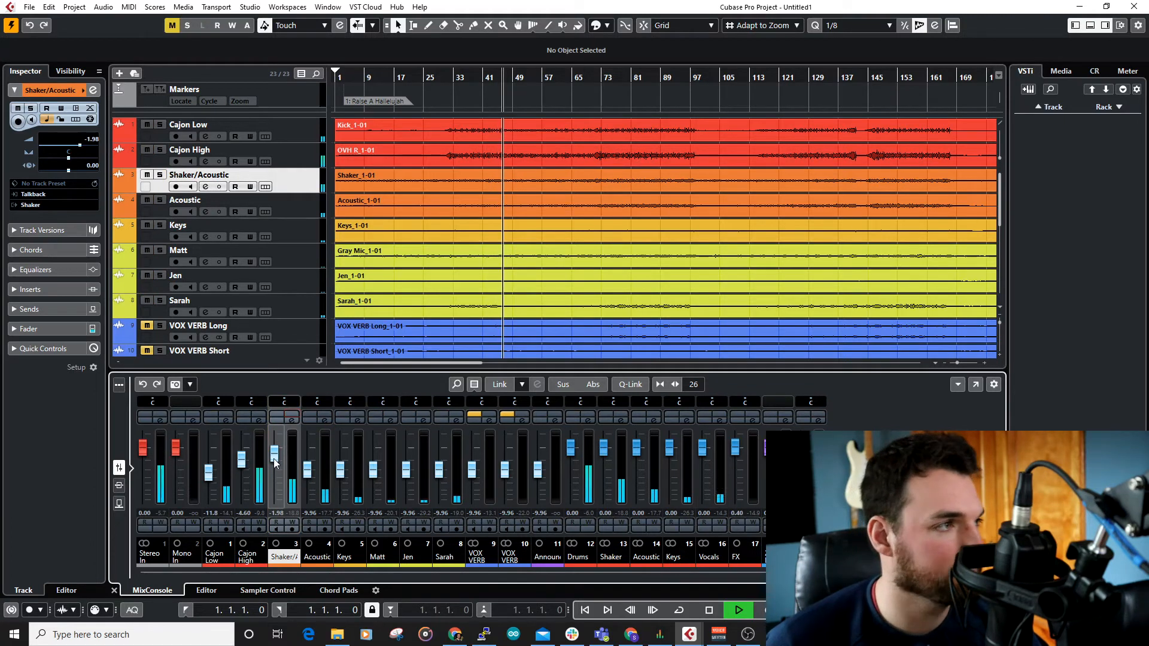
Step: Rebalance the faders to -3.19 for Shaker/Acoustic, -0.91 for Acoustic, -8.95 for Cajon High and -17.2 for Cajon Low
drag(274, 459, 308, 458)
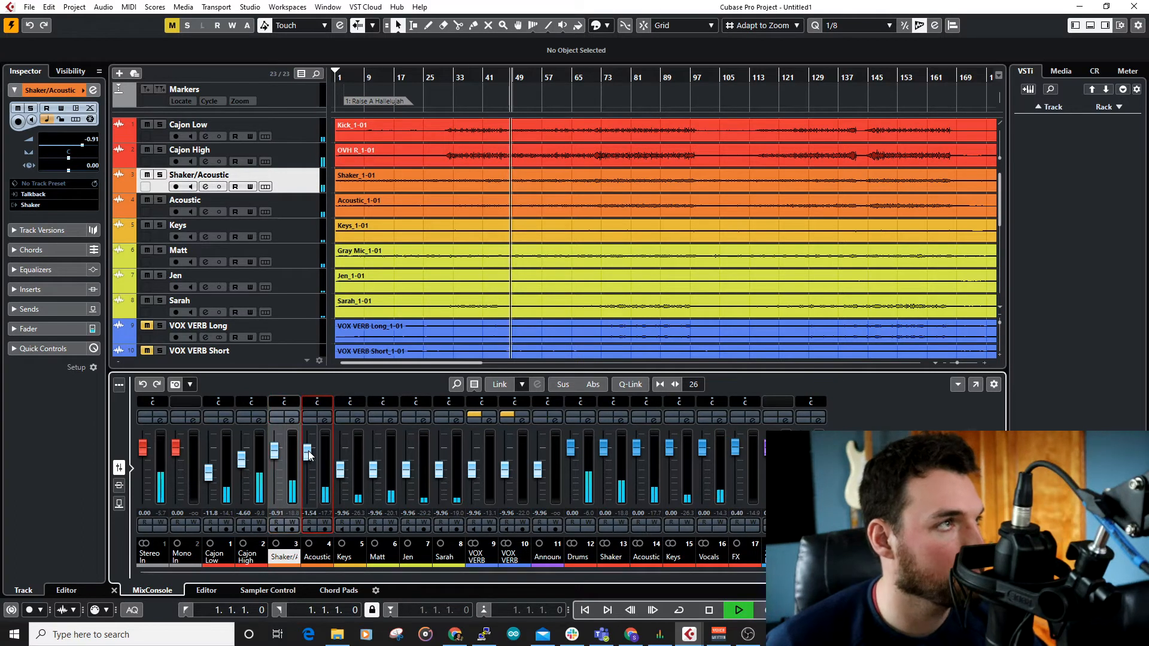
click(458, 208)
scroll(462, 209, down, 4)
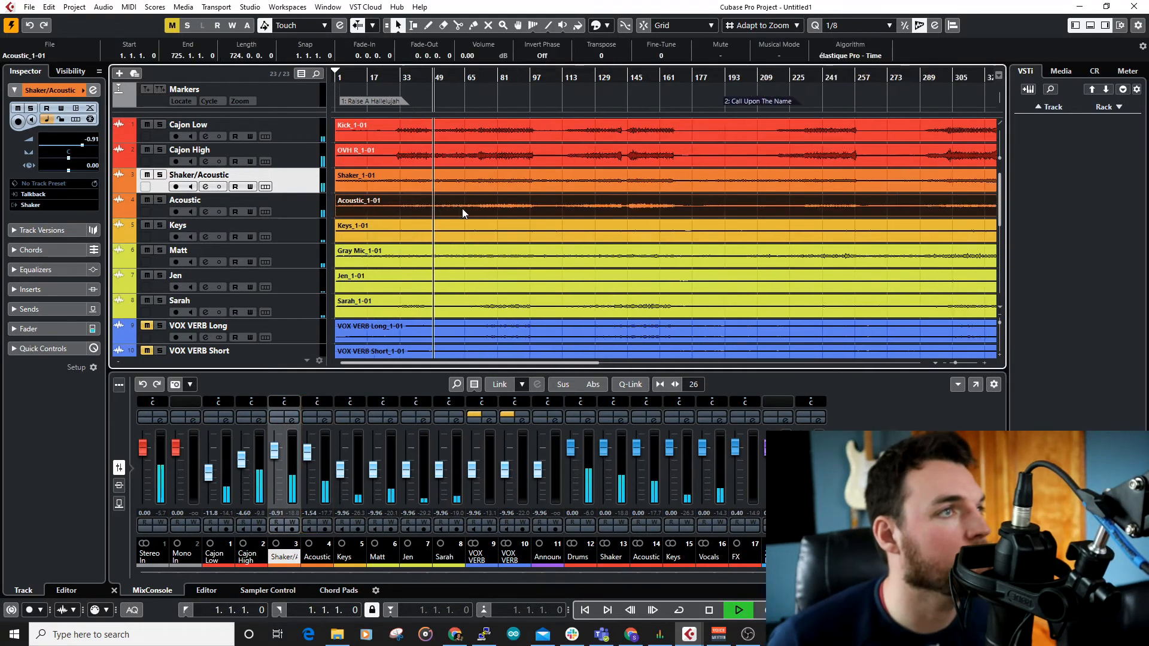
scroll(393, 220, up, 1)
scroll(393, 220, up, 3)
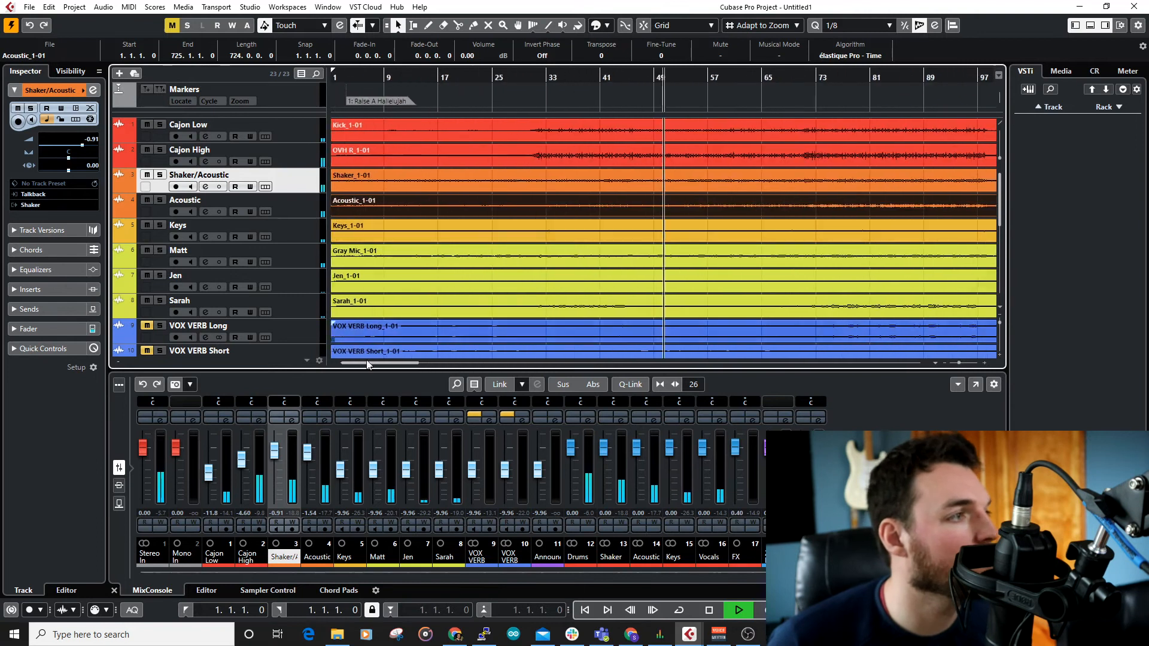
drag(275, 450, 308, 452)
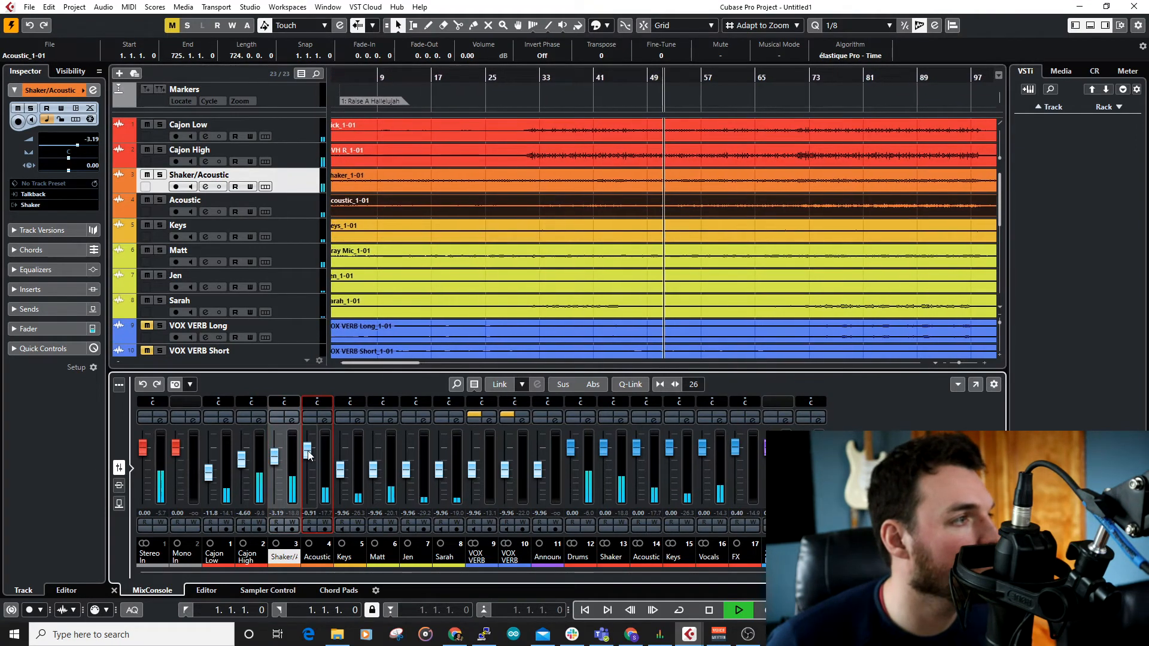
click(242, 465)
drag(242, 465, 214, 483)
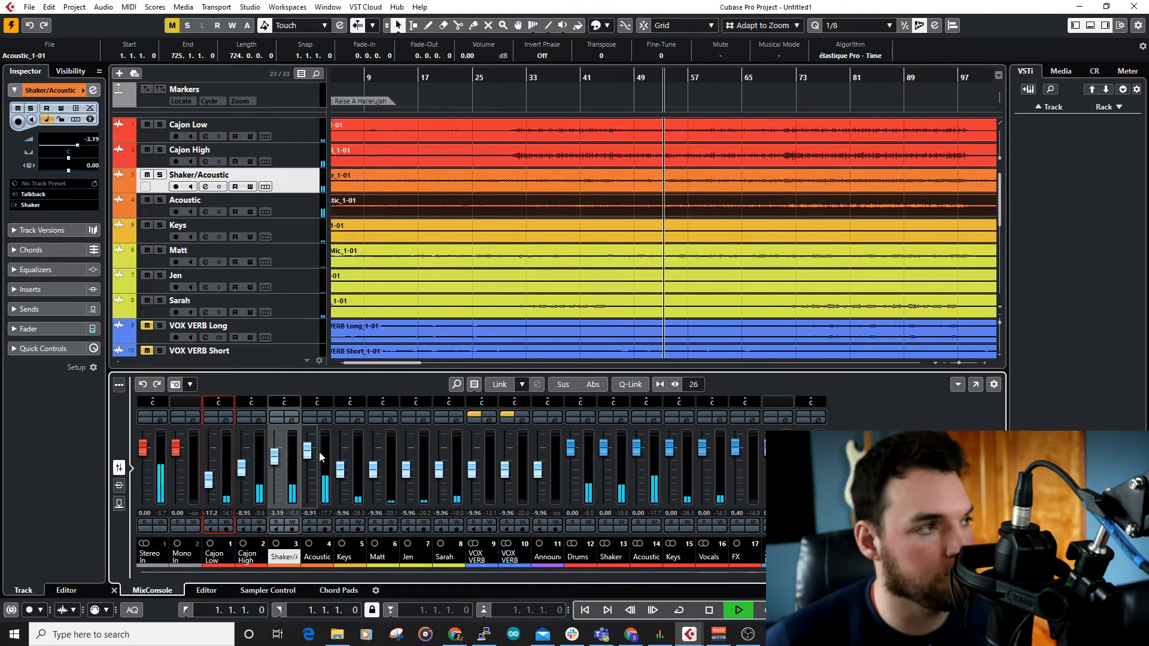
Step: Audition Acoustic in solo, and set the faders to -1.98 for Acoustic, -2.93 for Shaker/Acoustic and -7.38 for Cajon High
click(326, 416)
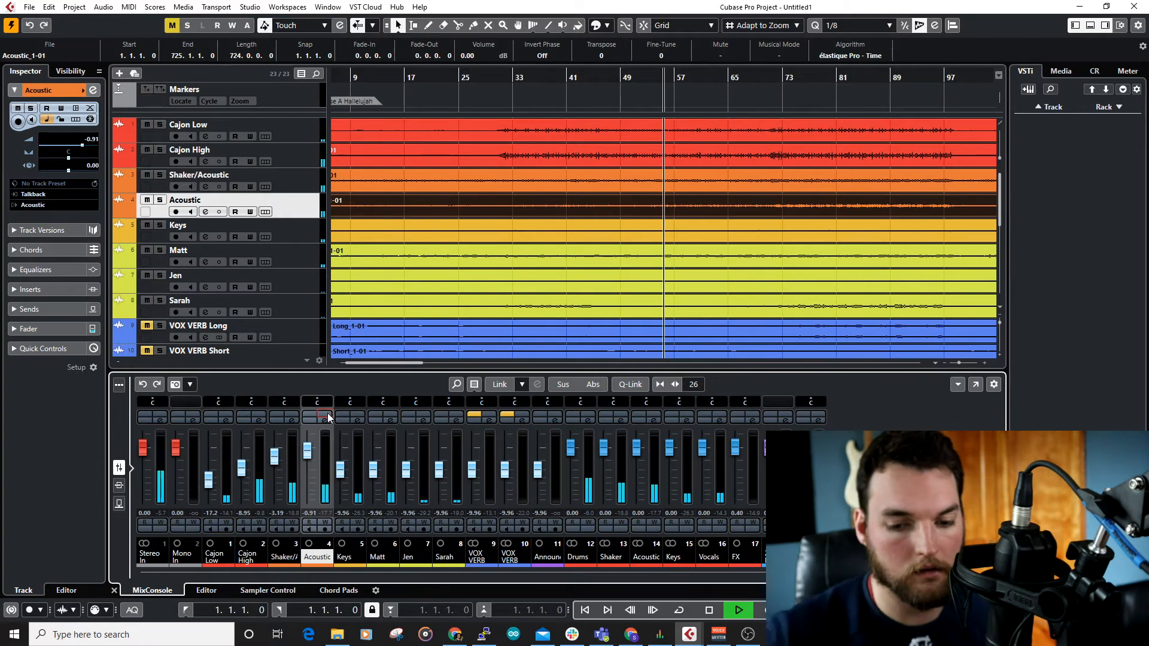
click(324, 415)
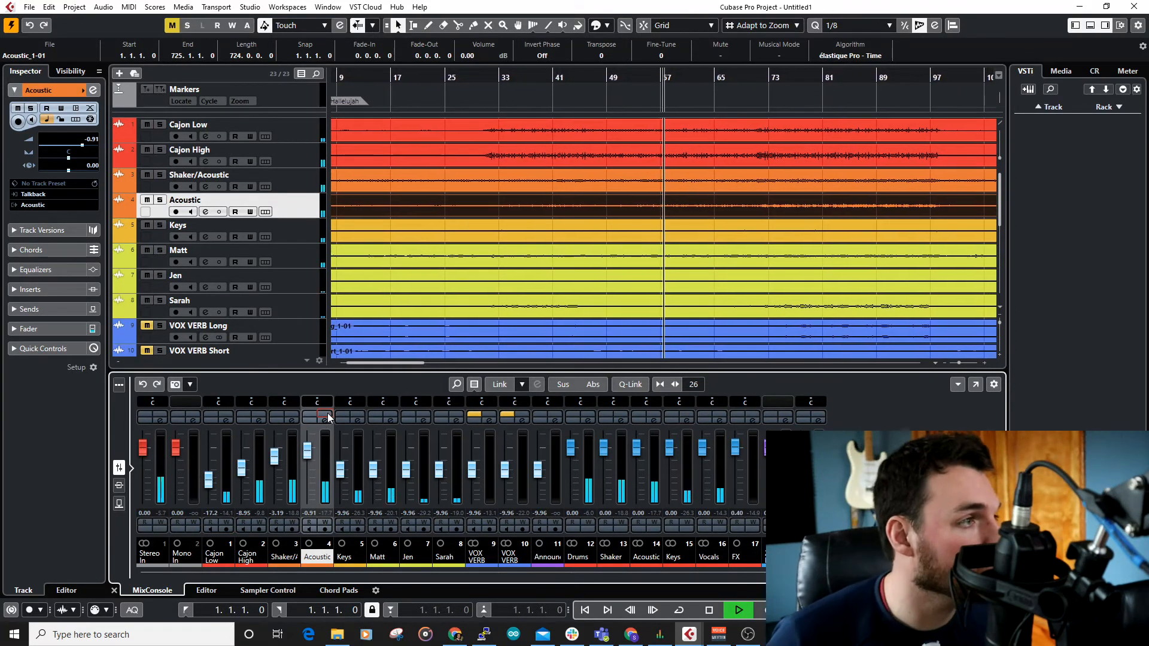
drag(309, 457, 308, 462)
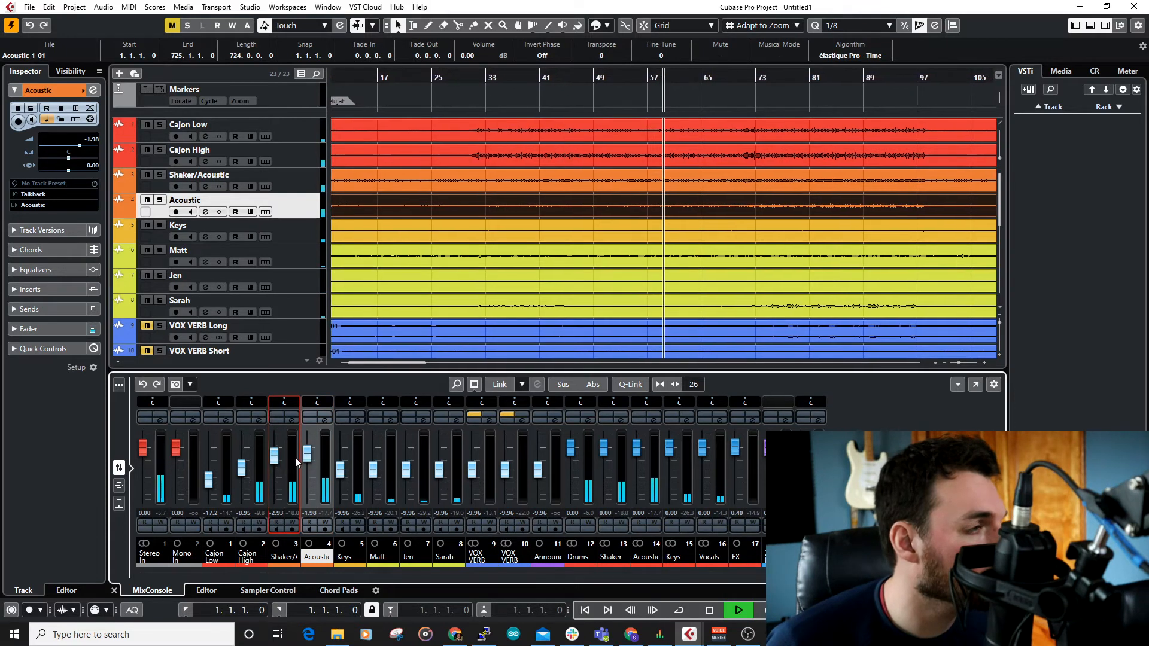
drag(241, 471, 243, 467)
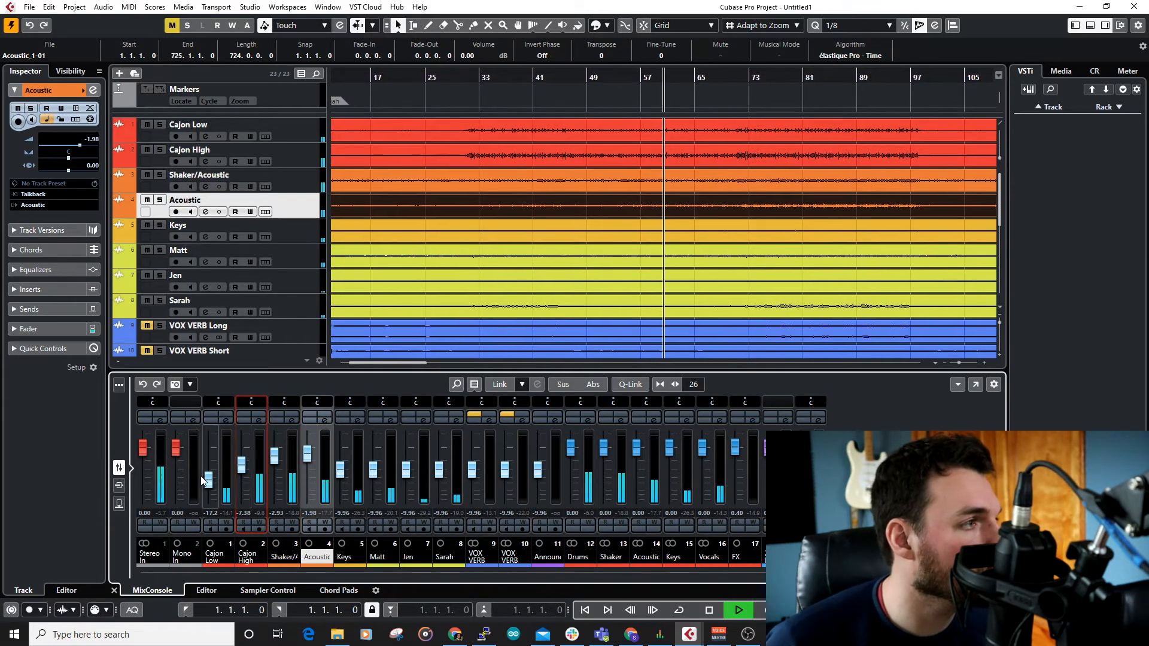
Step: Raise Keys to 0.00 and lower Cajon Low to -20.0, Cajon High to -9.62 and Shaker/Acoustic to -6.23
click(343, 476)
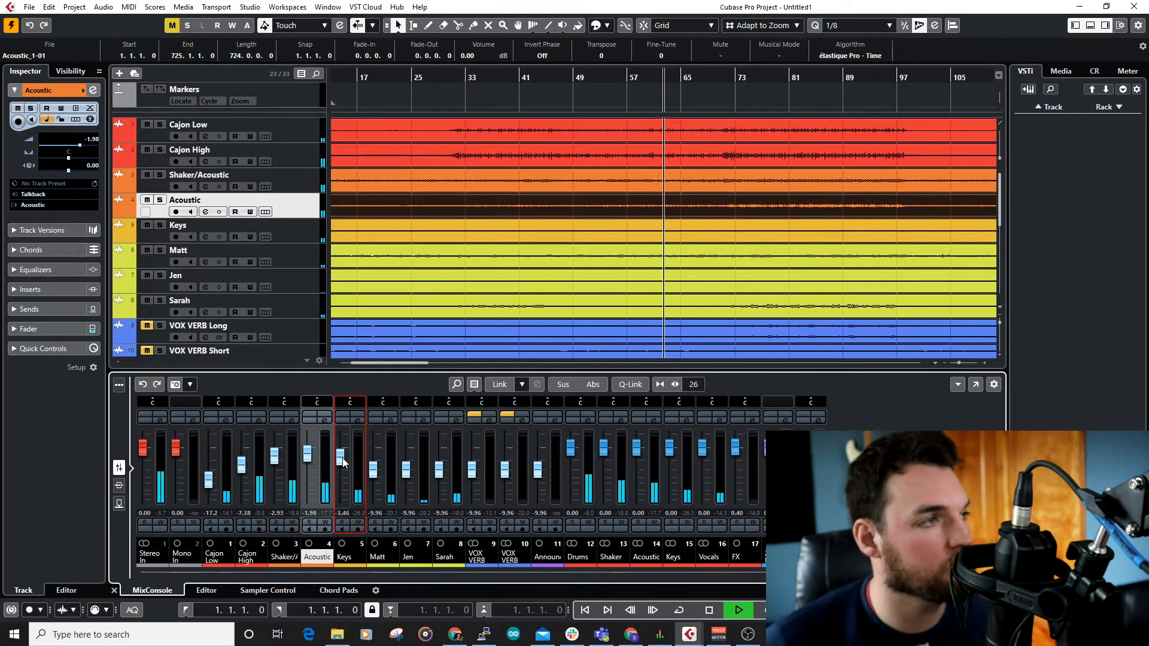
drag(343, 459, 343, 454)
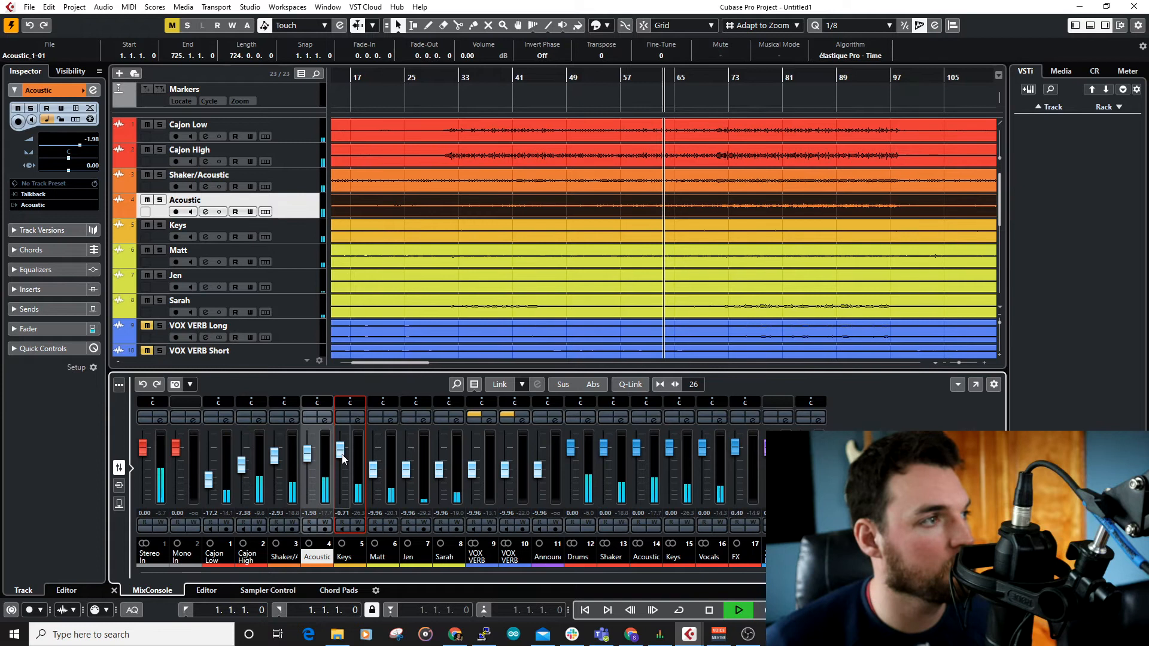
drag(210, 481, 275, 464)
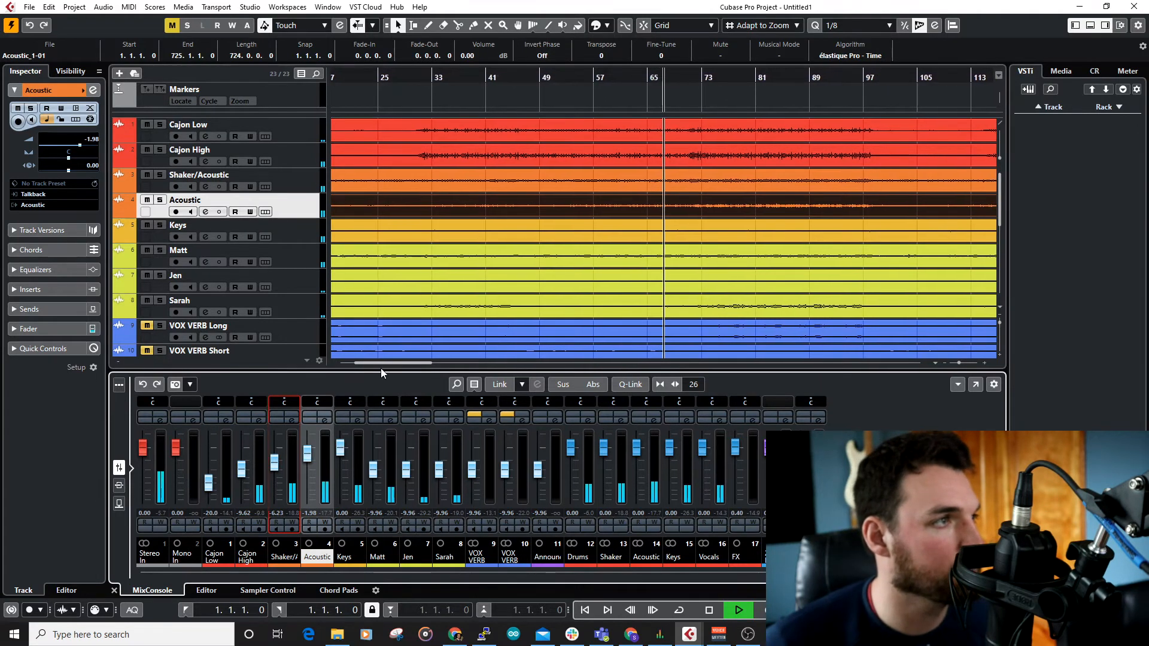
Step: Make the MixConsole area taller and widen its channel strips so that 20 channels are shown
drag(379, 366, 387, 266)
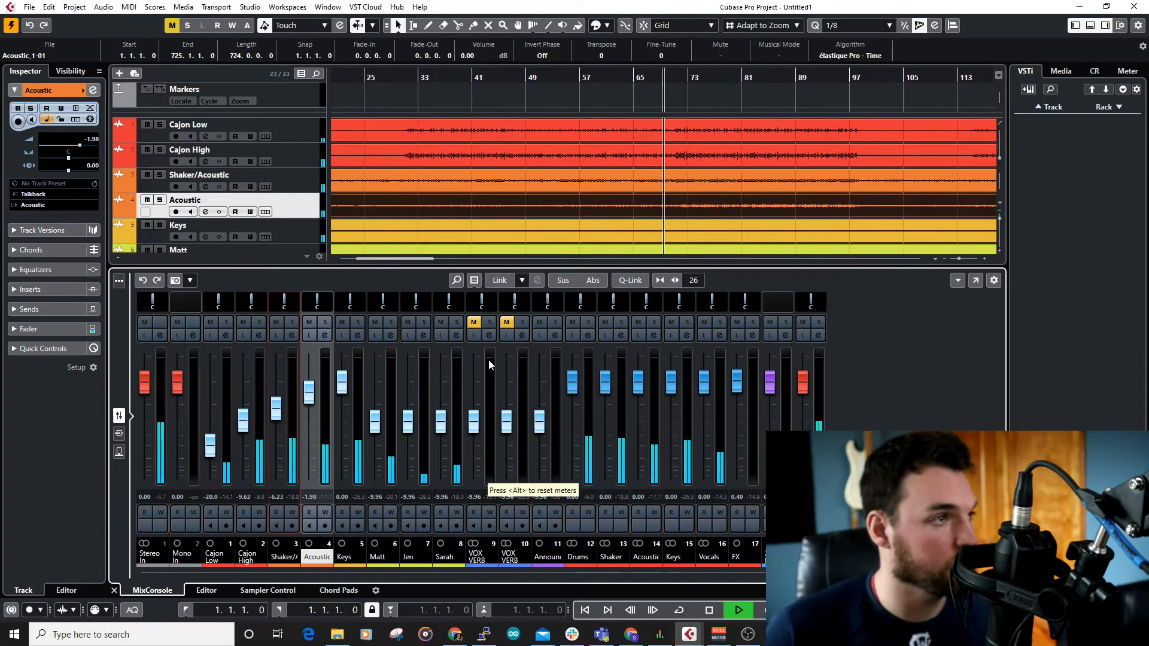
key(h)
key(h)
key(h)
key(h)
key(h)
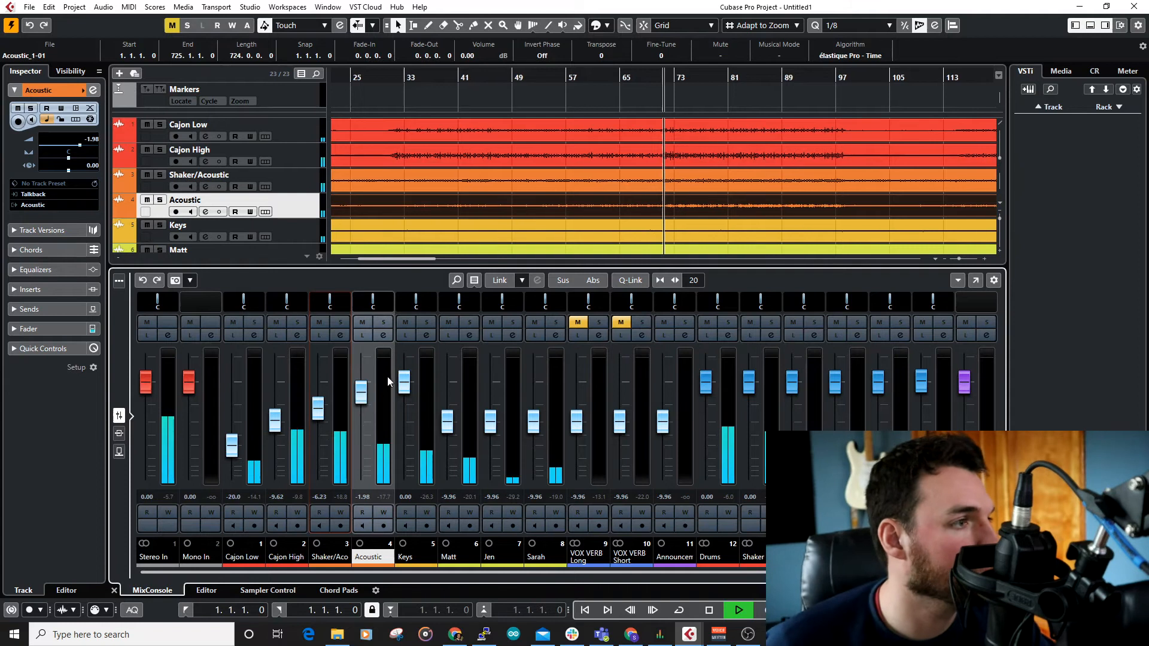
Step: Fine-tune the faders to -2.44 for Acoustic, 0.36 for Keys and -8.31 for Cajon High
drag(363, 396, 412, 385)
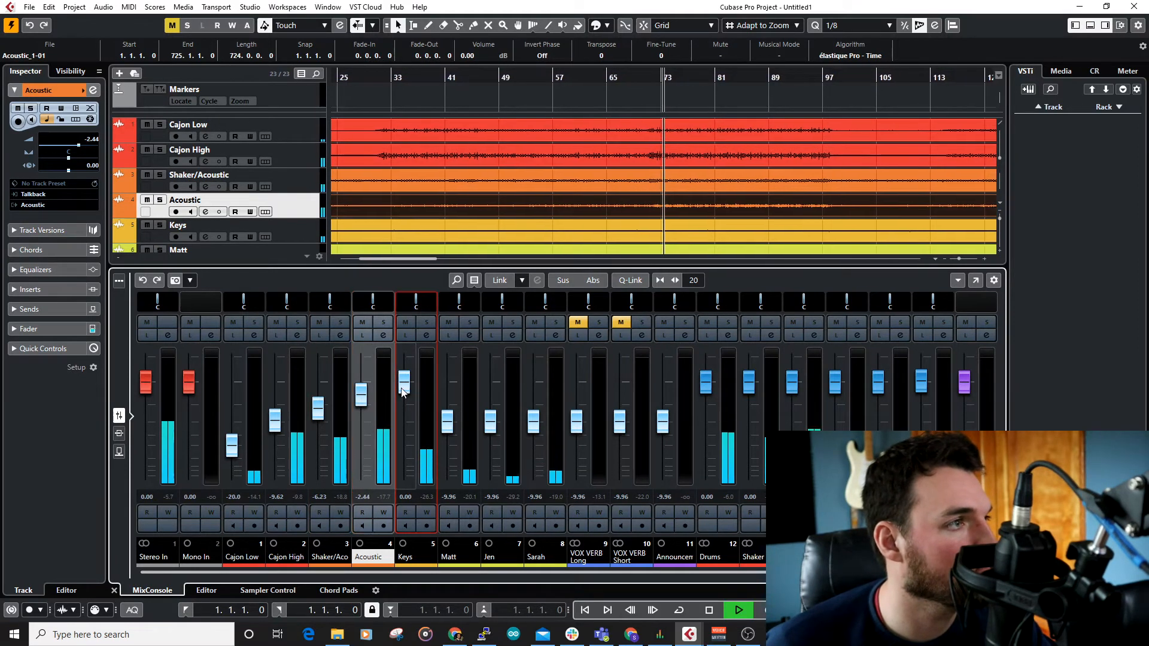
click(389, 384)
drag(275, 421, 274, 417)
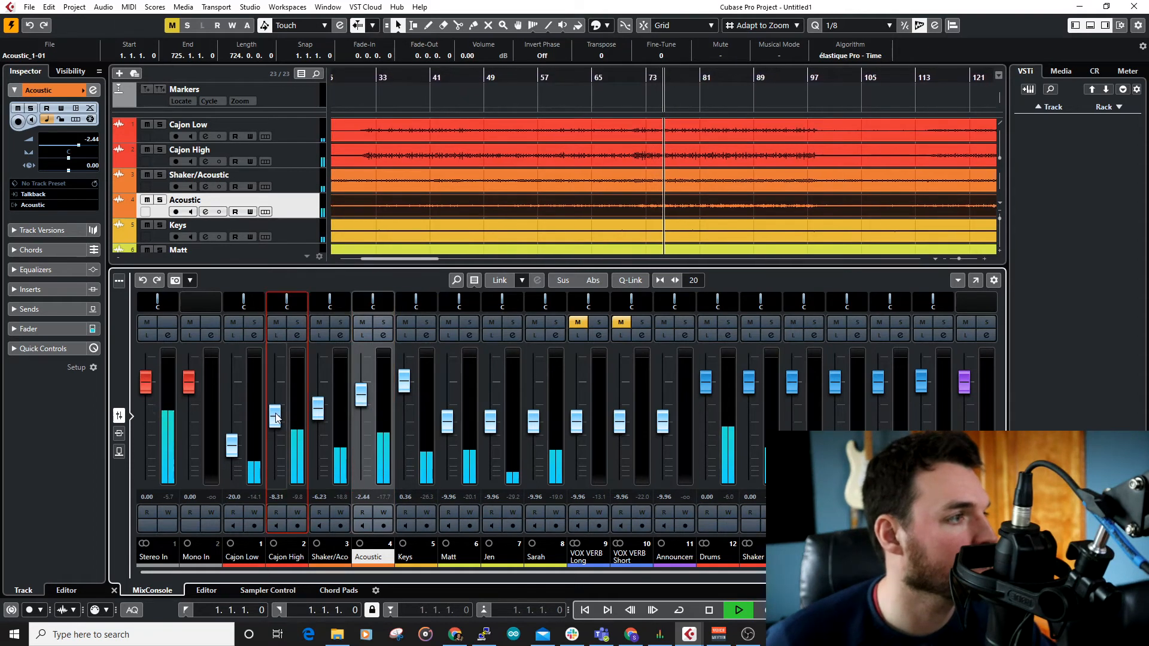
click(323, 419)
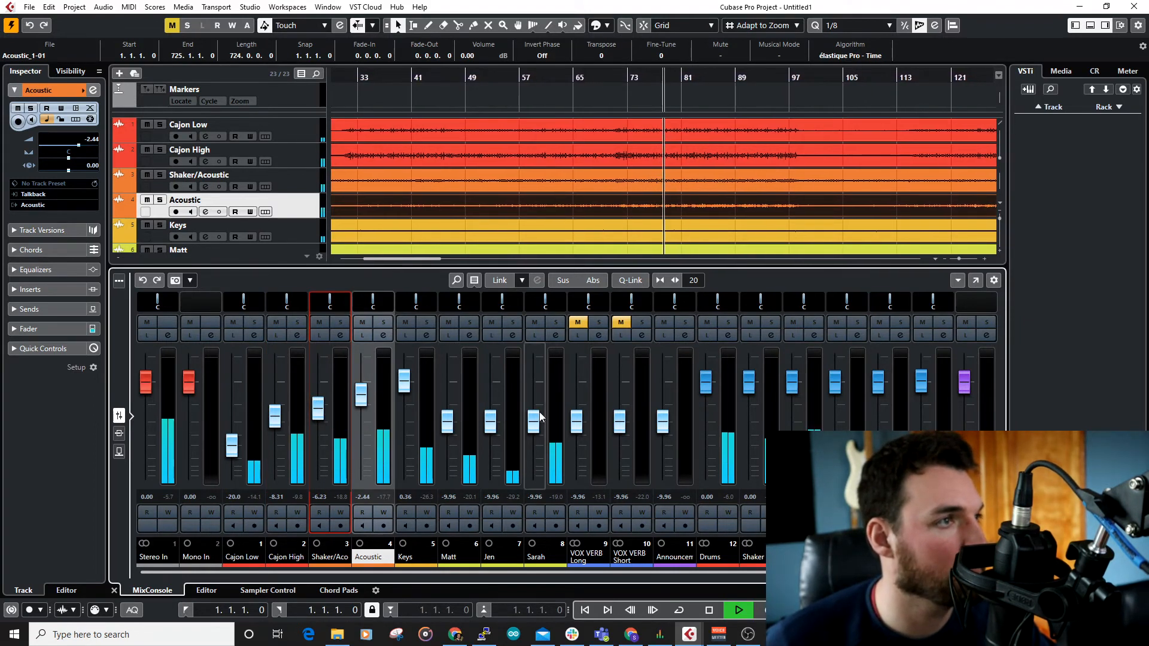
Step: Raise the three vocal channels to -2.05 on channel 6, -6.96 on channel 7 and -0.54 on channel 8
drag(538, 414, 535, 386)
drag(490, 422, 452, 400)
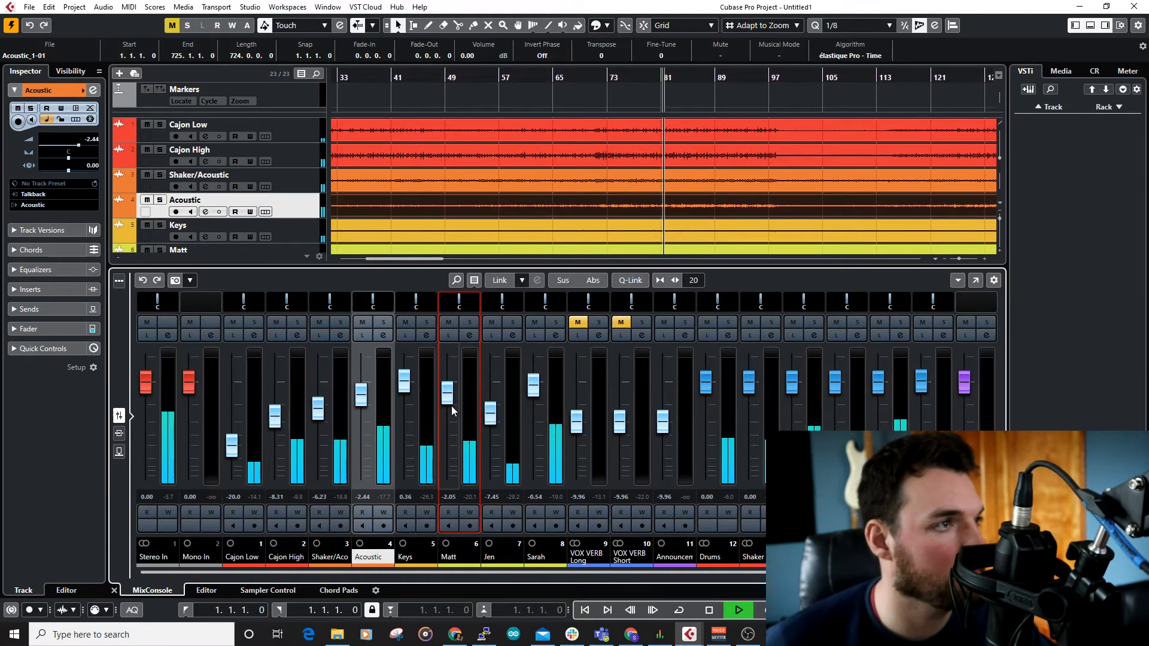
drag(491, 420, 492, 417)
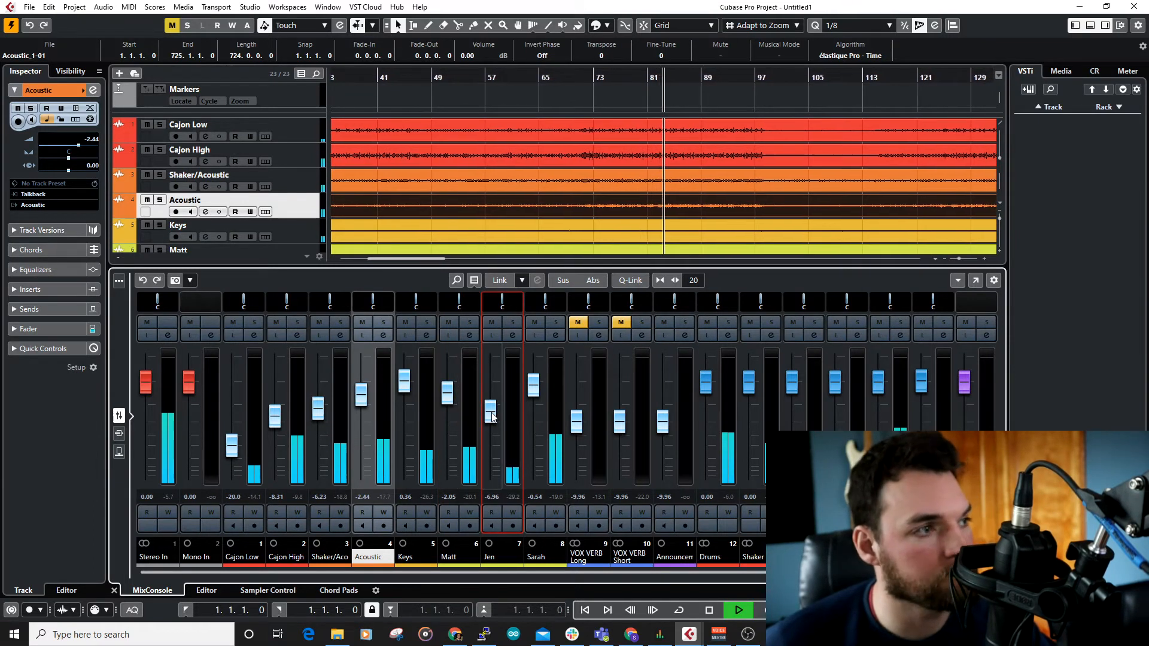
Step: Look over the vocal and instrument tracks, stop playback, and examine the timeline as far as the second song's marker
scroll(569, 204, down, 2)
scroll(567, 205, down, 1)
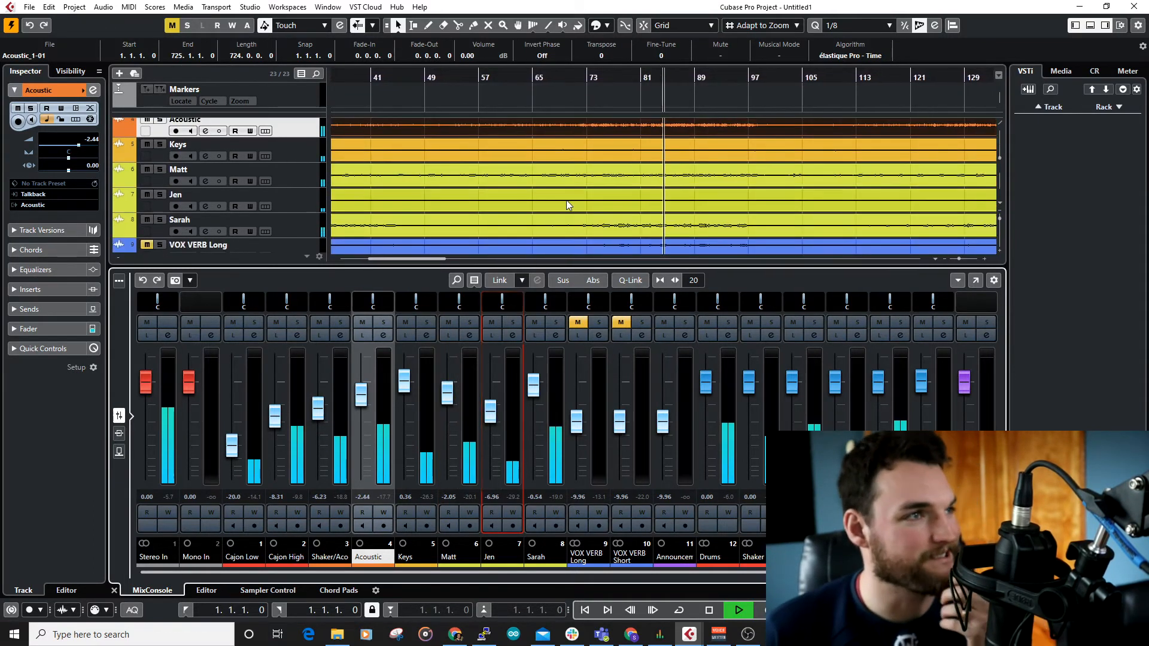
key(space)
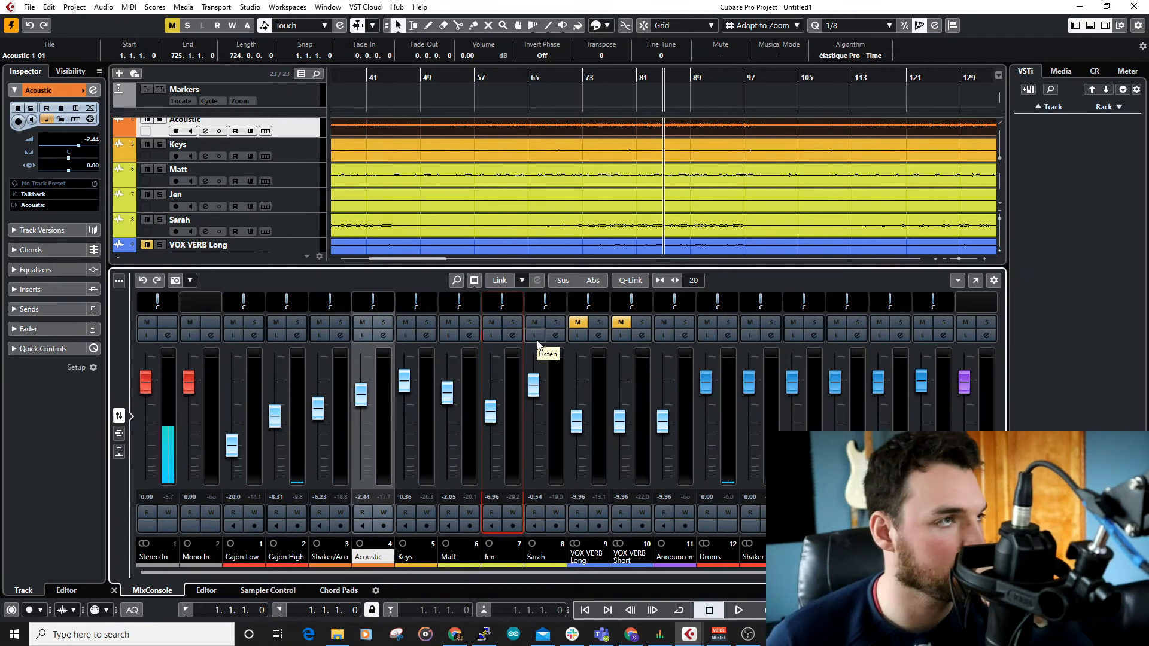
scroll(577, 197, down, 2)
scroll(637, 178, up, 2)
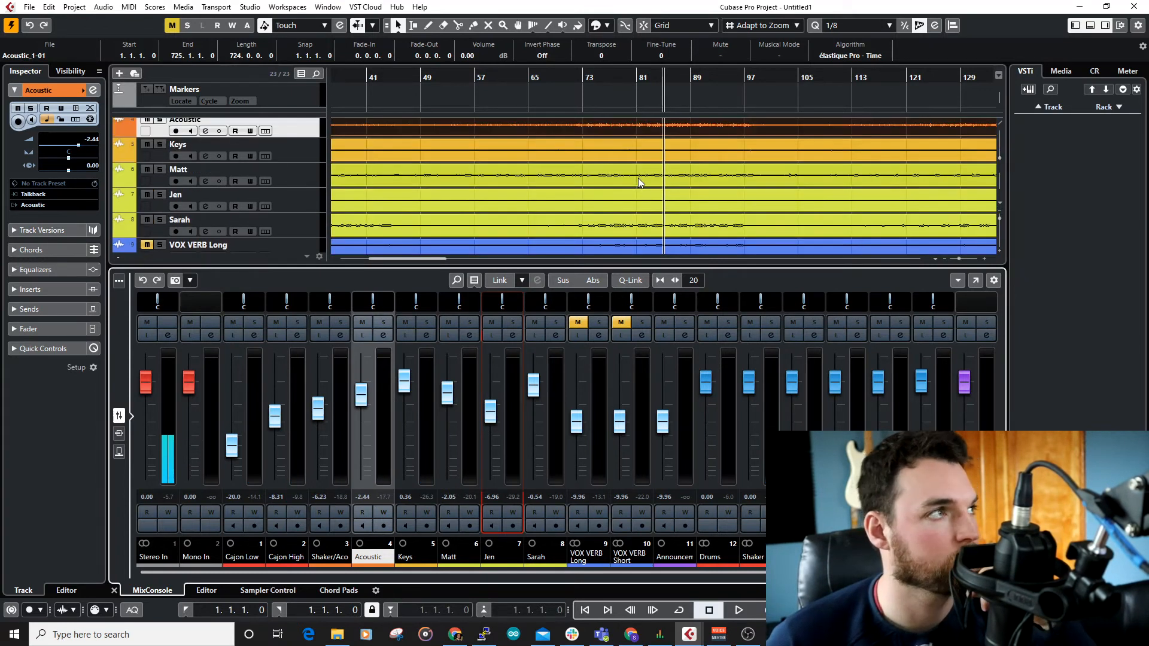
scroll(638, 178, up, 2)
scroll(639, 186, up, 1)
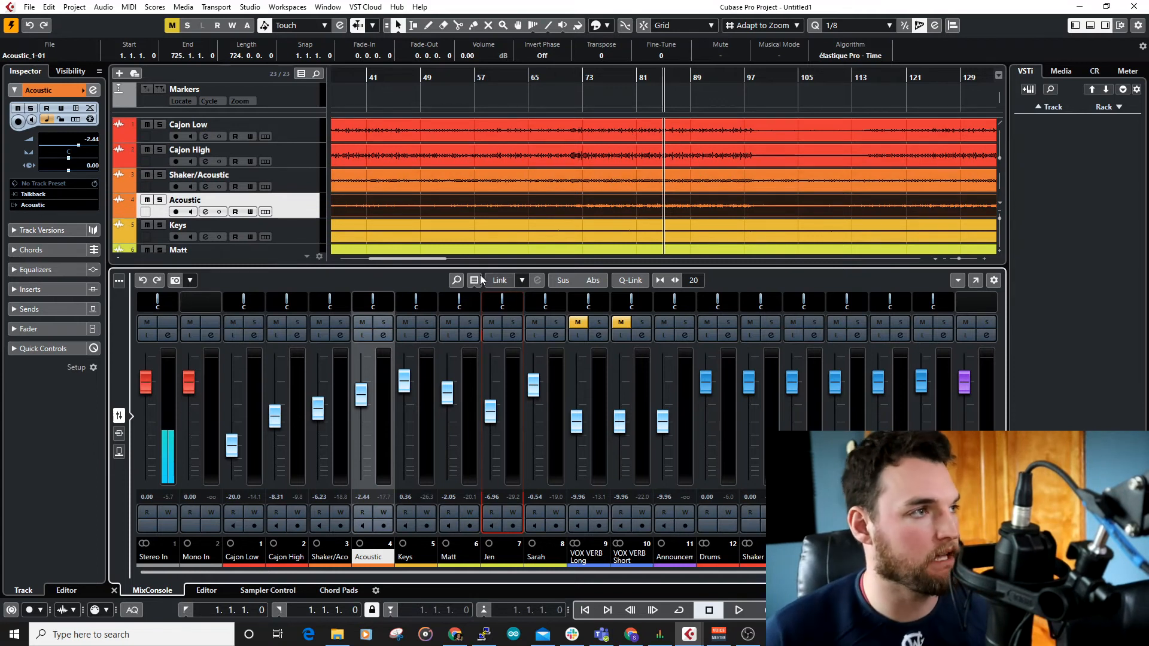
scroll(544, 163, down, 1)
scroll(544, 163, down, 3)
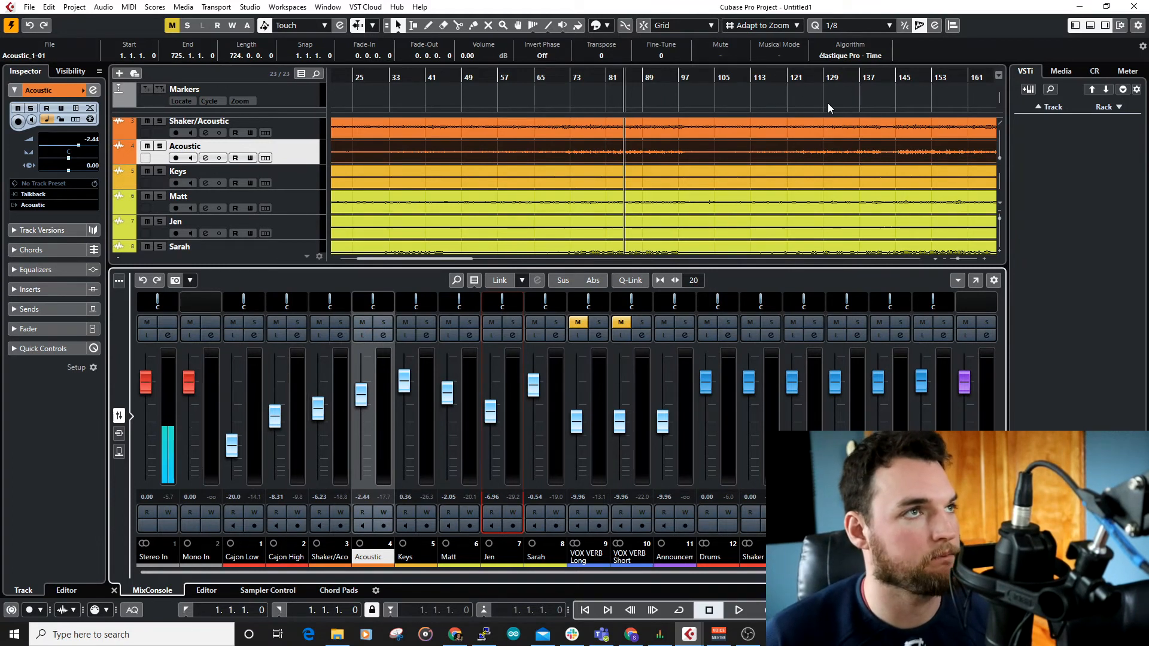
scroll(698, 173, down, 2)
scroll(691, 182, up, 2)
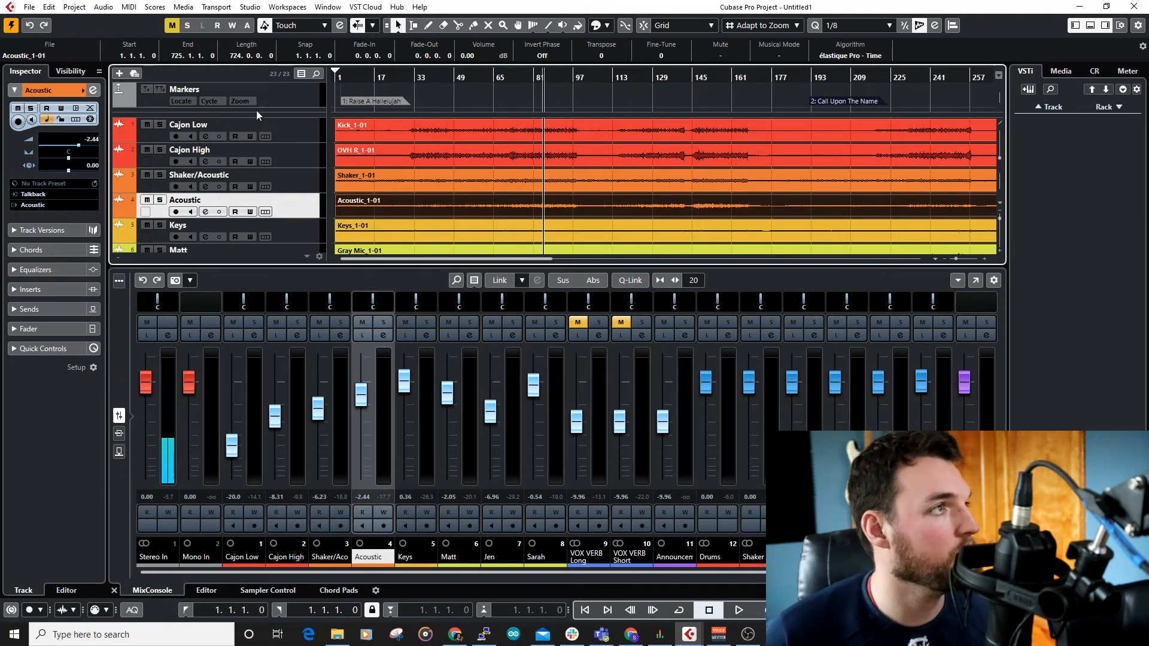
Step: Show the Markers track's list, jump to marker 2, Call Upon The Name, and play the song from a fuller section
click(245, 92)
click(16, 128)
key(space)
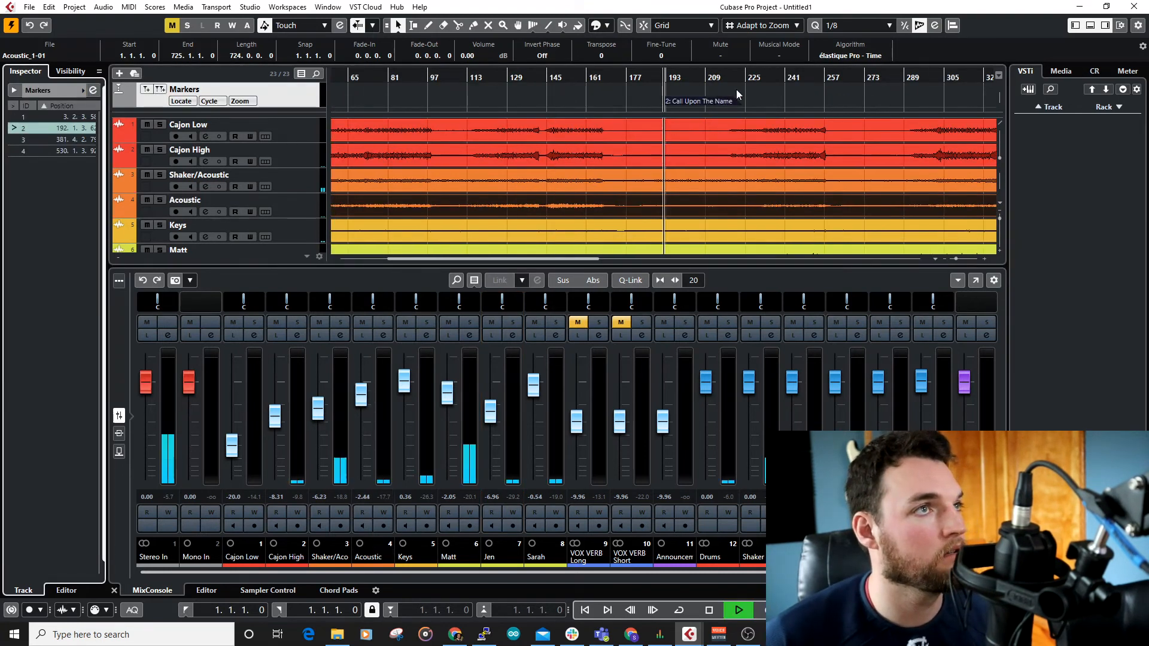
click(751, 78)
scroll(733, 157, up, 3)
click(826, 79)
click(632, 79)
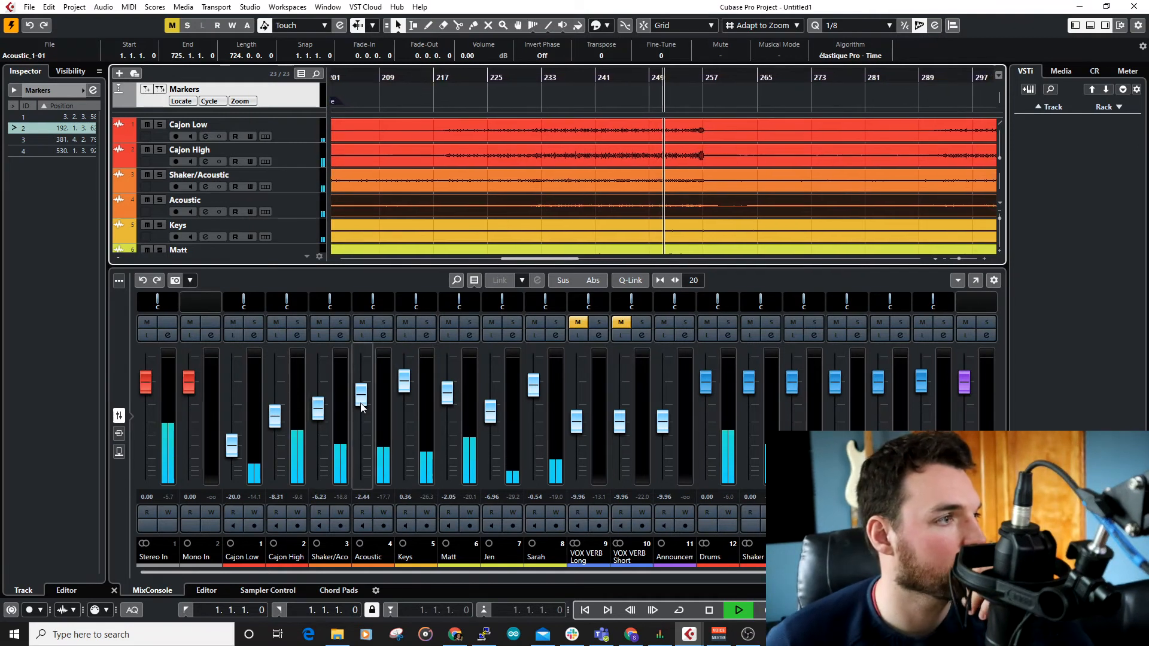
Step: Set the Acoustic fader to -1.32 and the Keys fader to -0.02 while the second song plays
drag(361, 407, 361, 401)
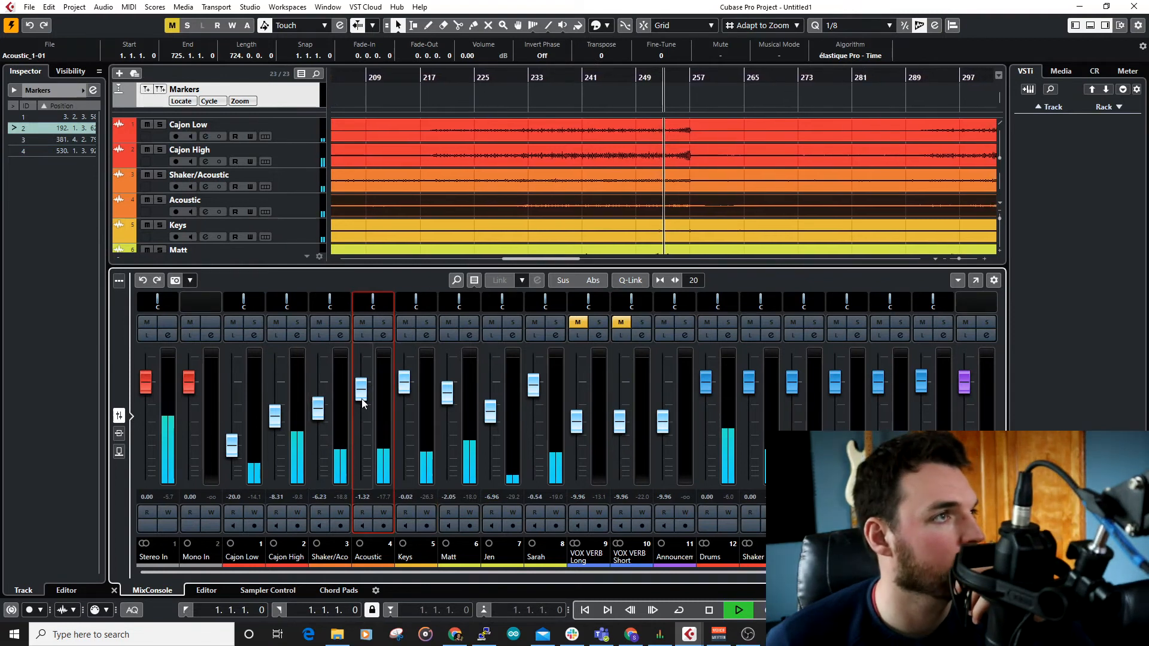
scroll(732, 215, down, 4)
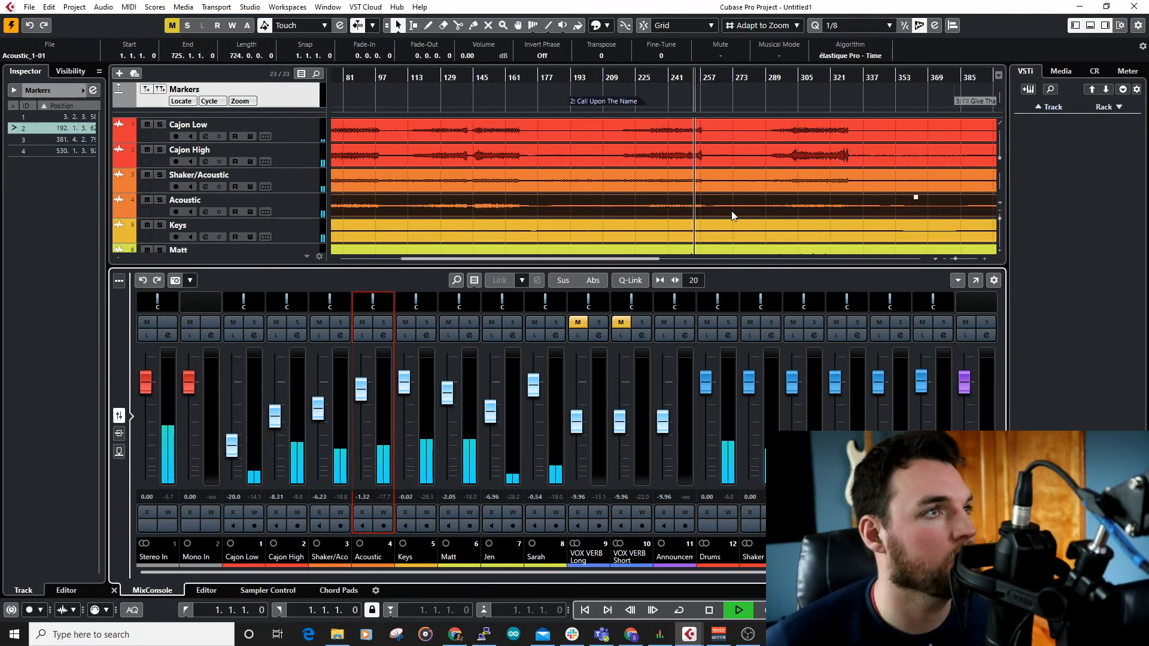
Step: While the second song plays, lower the Acoustic fader to -3.13 and raise the vocal faders to -0.98 on channel 6 and -1.68 on channel 7
scroll(732, 215, down, 4)
mouse_move(665, 196)
mouse_down()
mouse_move(672, 169)
mouse_move(672, 181)
mouse_up()
click(633, 181)
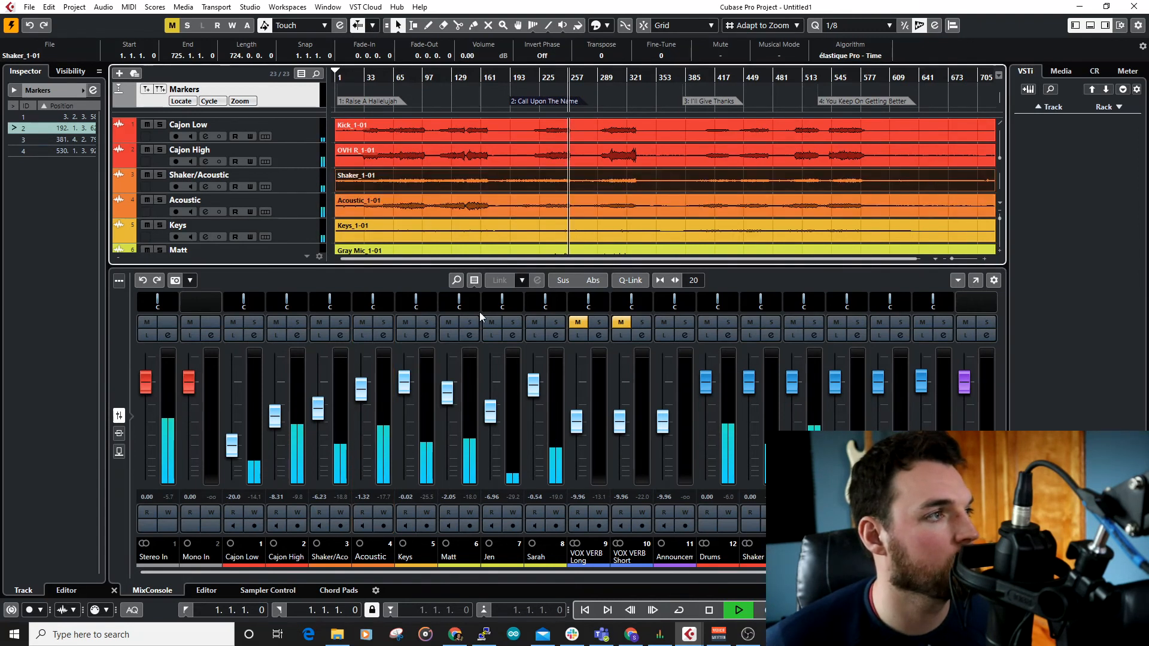
drag(362, 391, 366, 402)
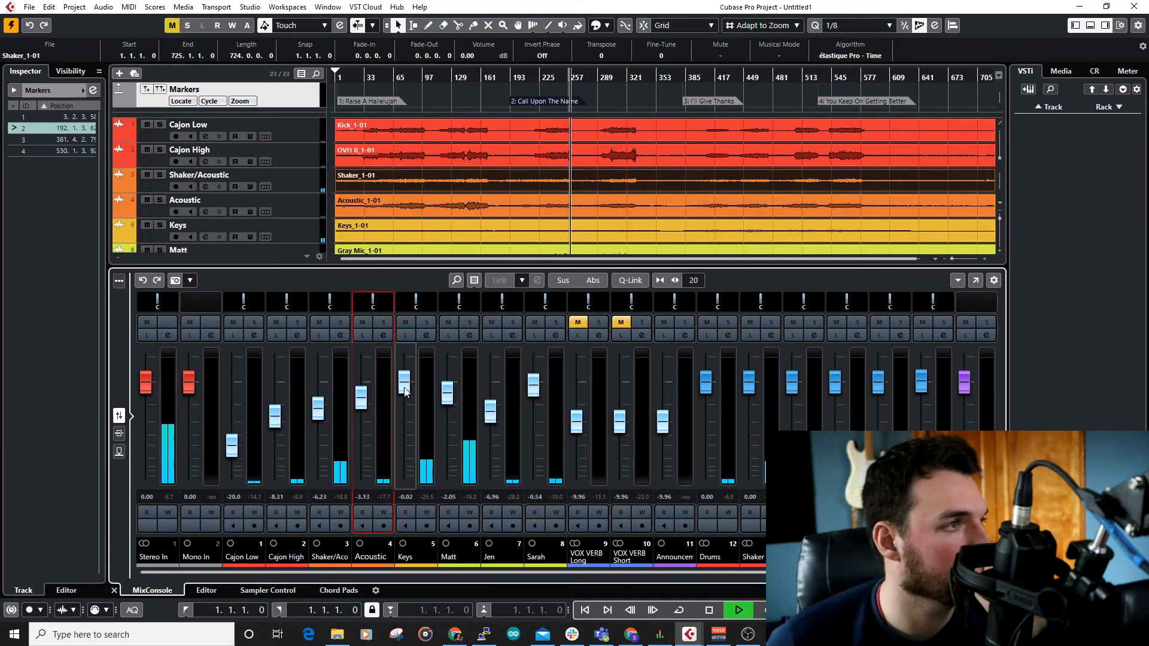
drag(446, 404, 492, 386)
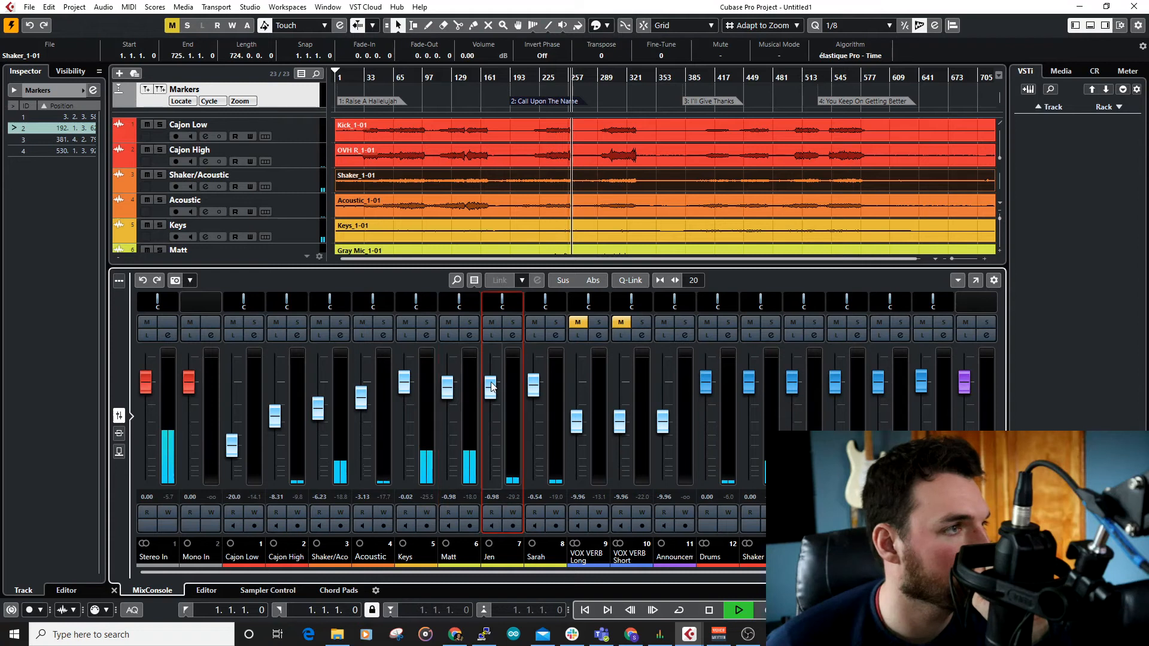
Step: Audition the balance in the second song's later, louder section from around bar 289, and stop playback
click(606, 78)
click(606, 179)
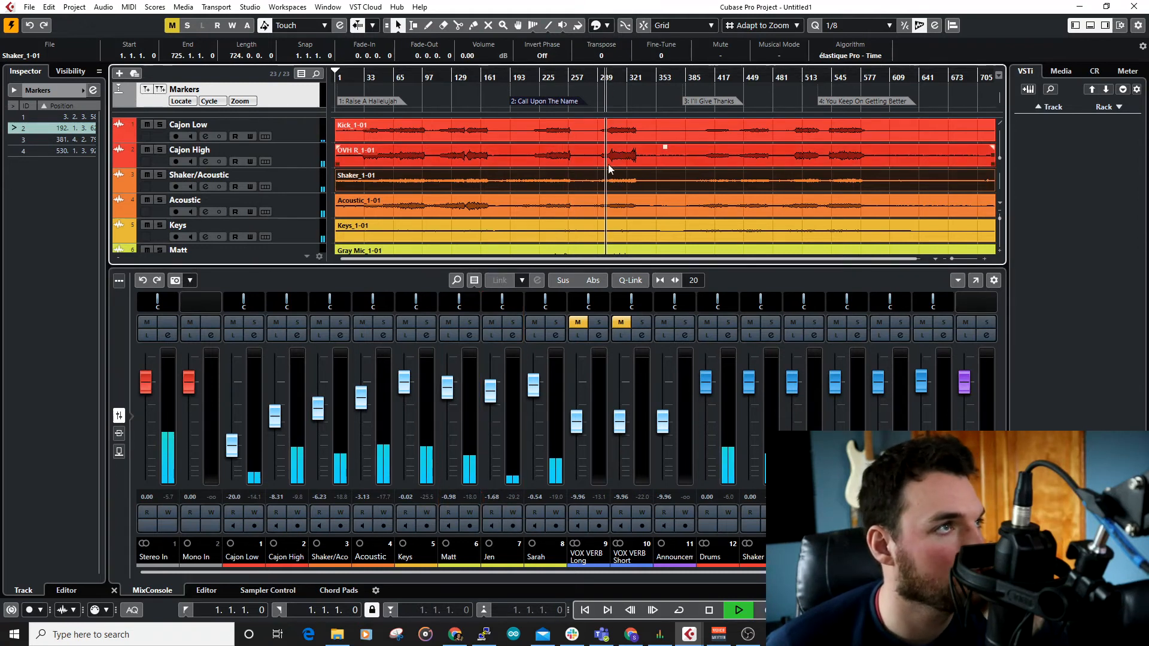
click(447, 406)
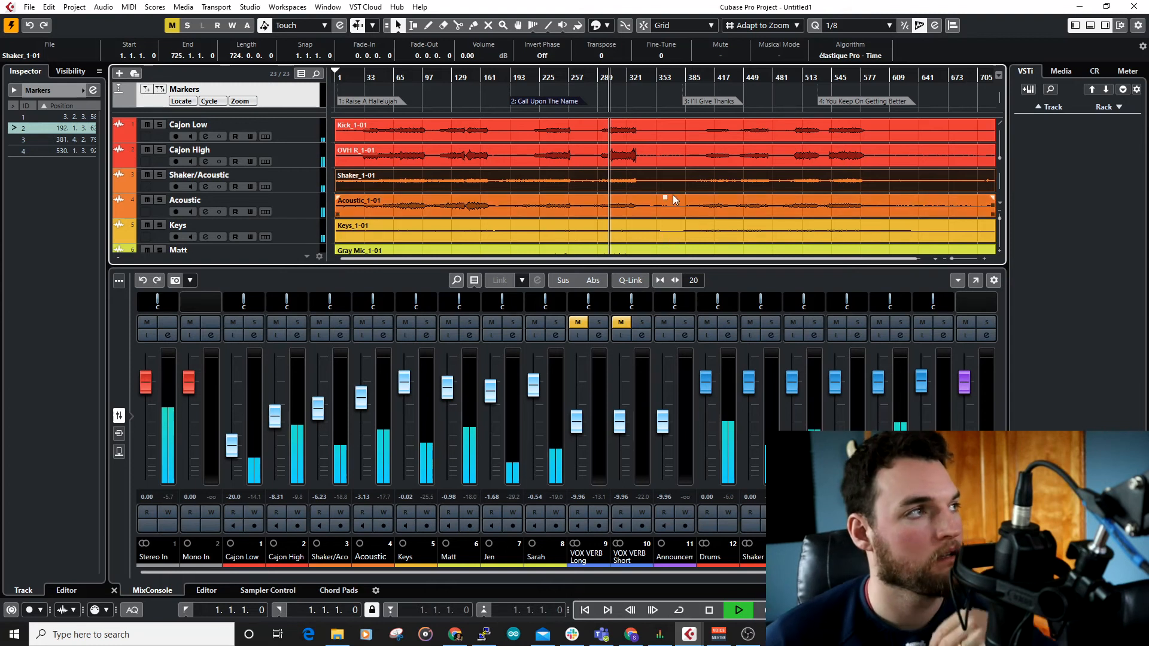
key(space)
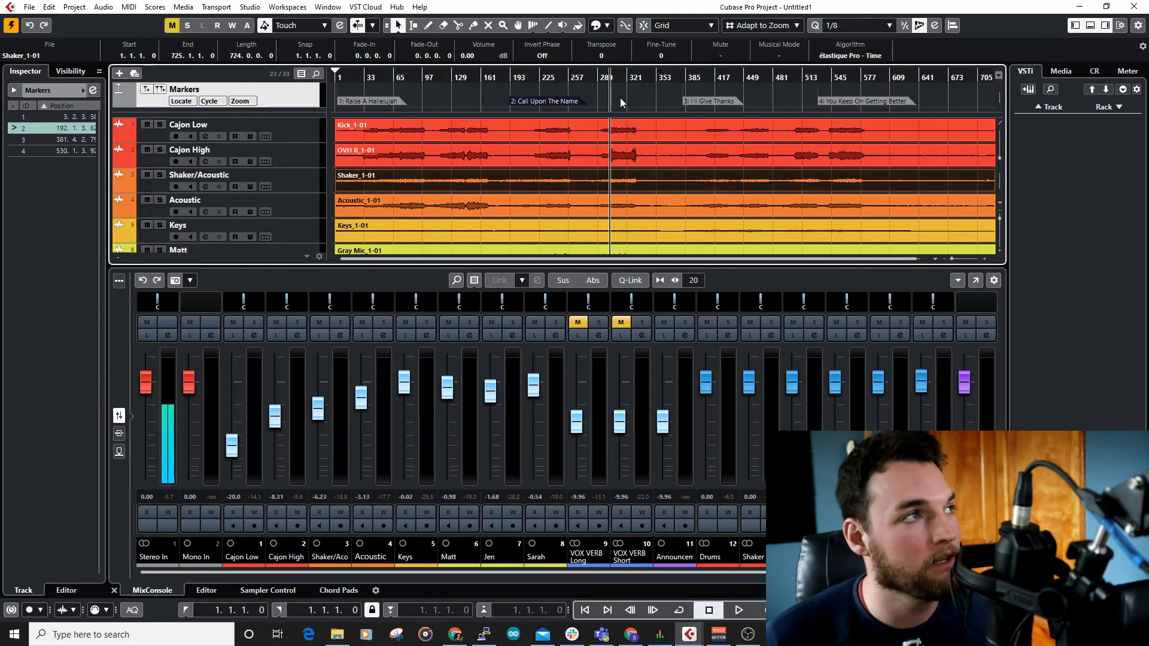
Step: Resume the second song briefly from the stopped position to recheck the mix, and stop it again
click(623, 158)
click(623, 118)
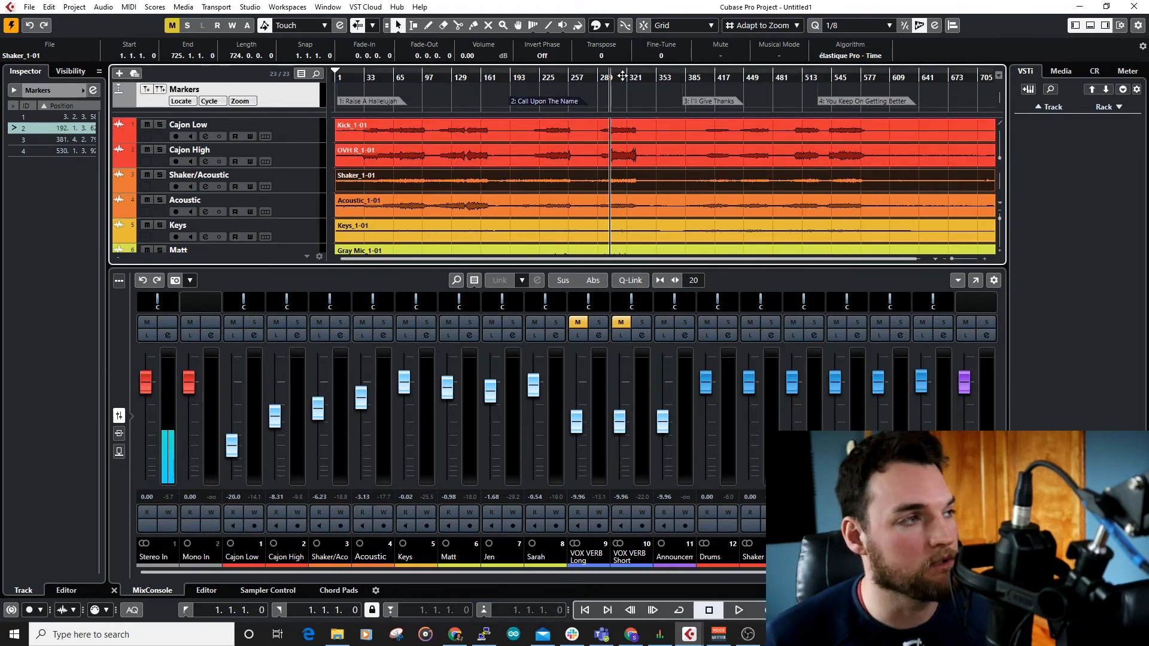
click(677, 161)
key(space)
key(space)
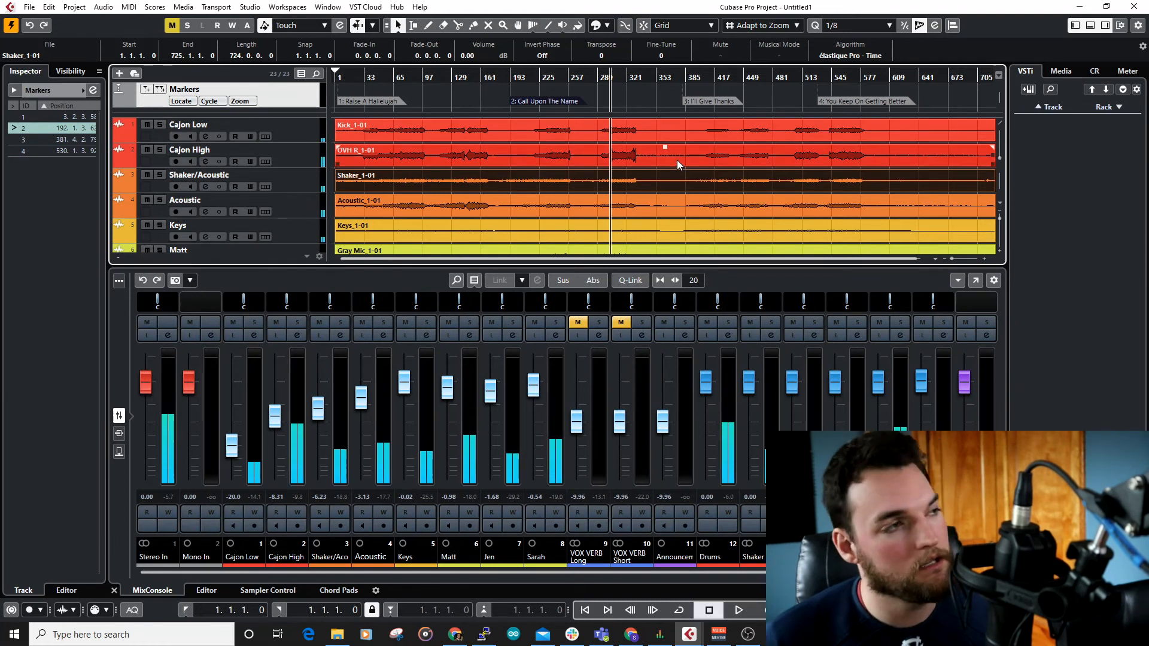
click(692, 210)
click(749, 237)
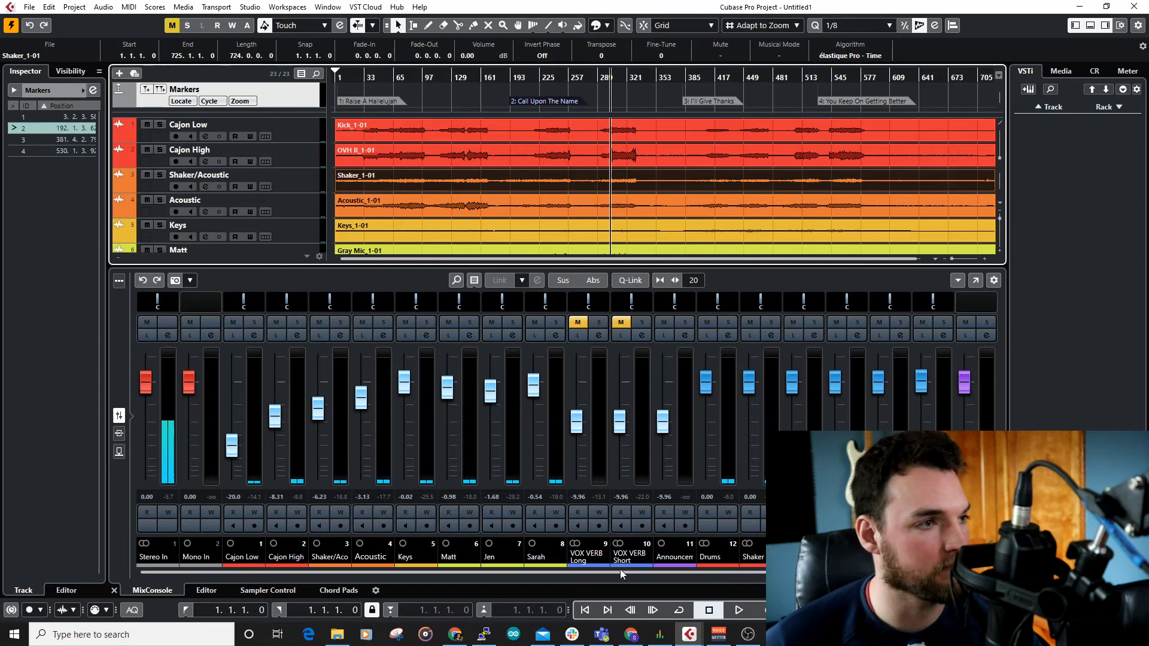
Step: Look over the mixer's channels and the track list down to the Drums, Shaker, Acoustic, Keys and Vocals group tracks
scroll(668, 572, right, 1)
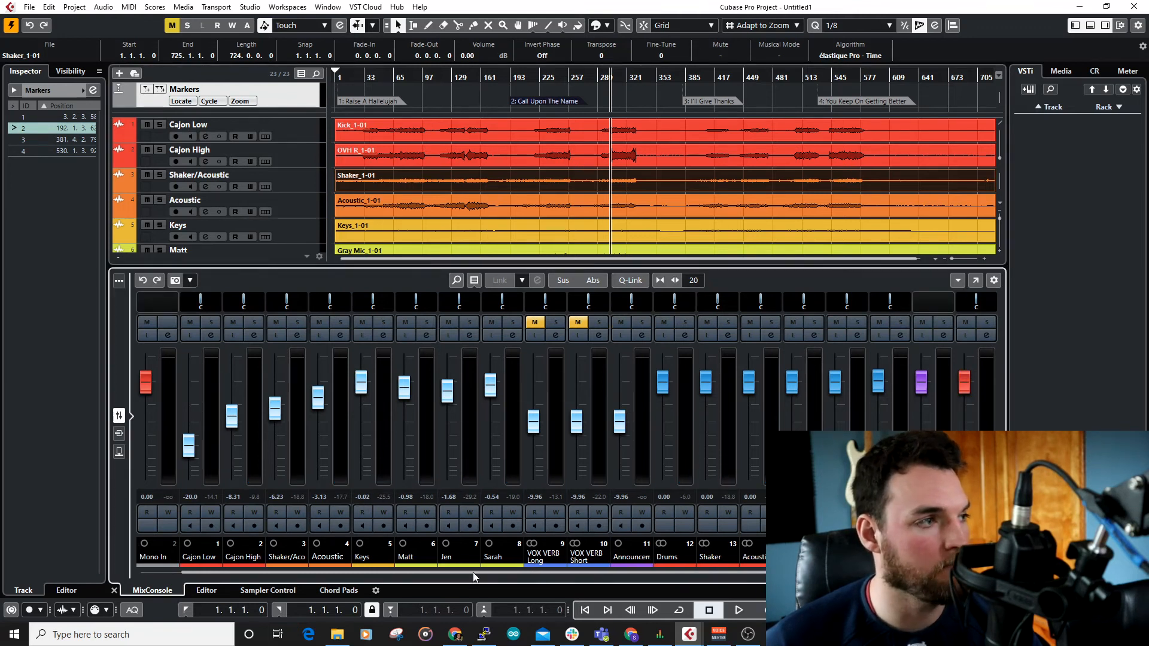
scroll(473, 574, left, 1)
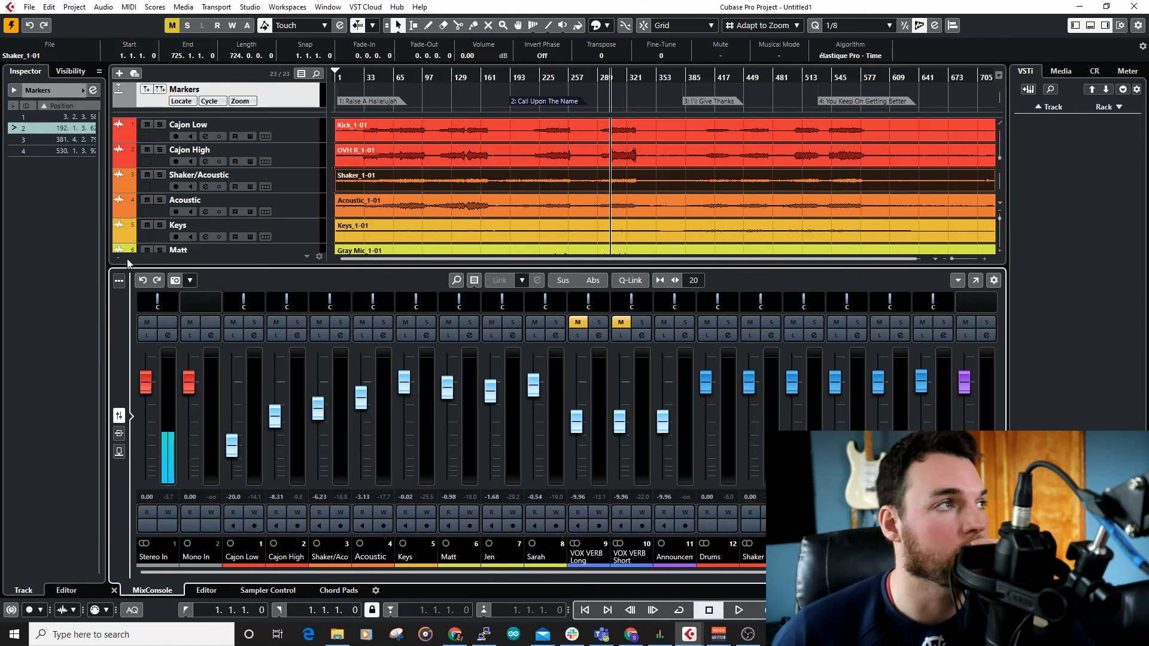
scroll(211, 187, down, 10)
scroll(210, 186, down, 2)
scroll(203, 195, up, 2)
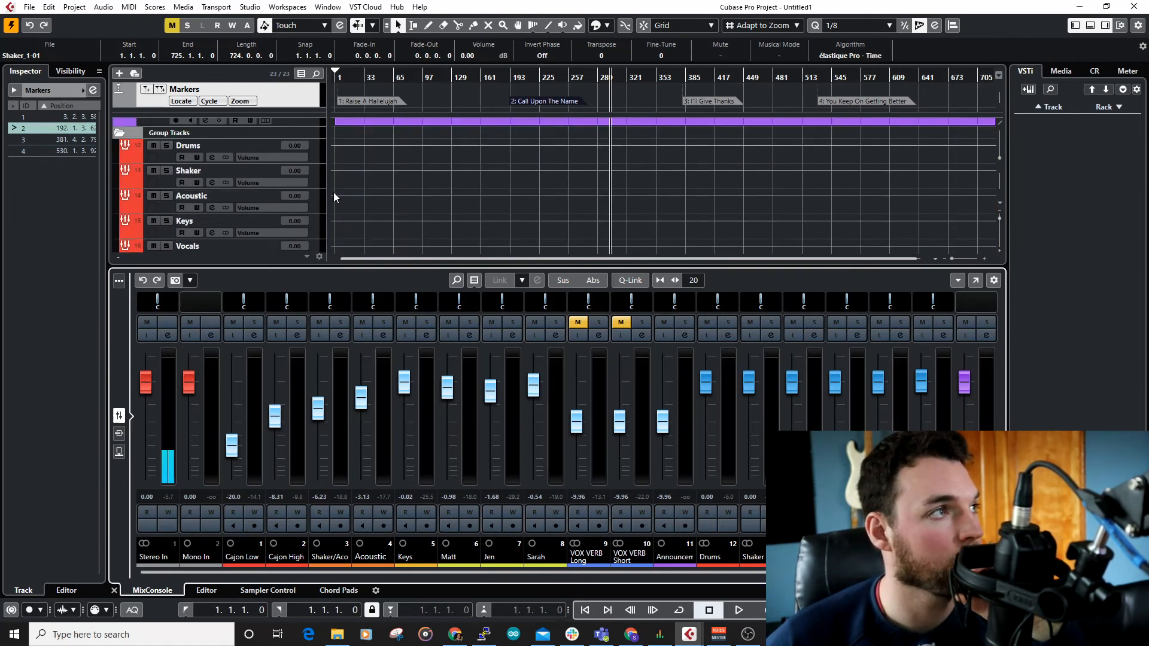
scroll(333, 192, up, 6)
scroll(359, 192, up, 6)
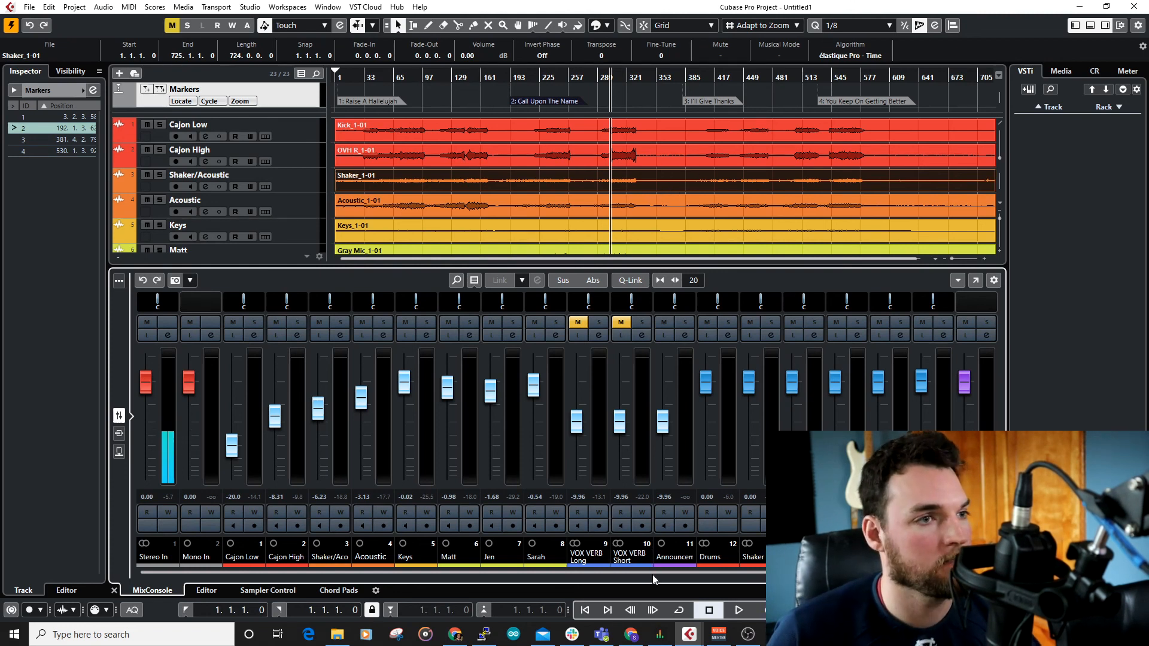
scroll(650, 570, right, 1)
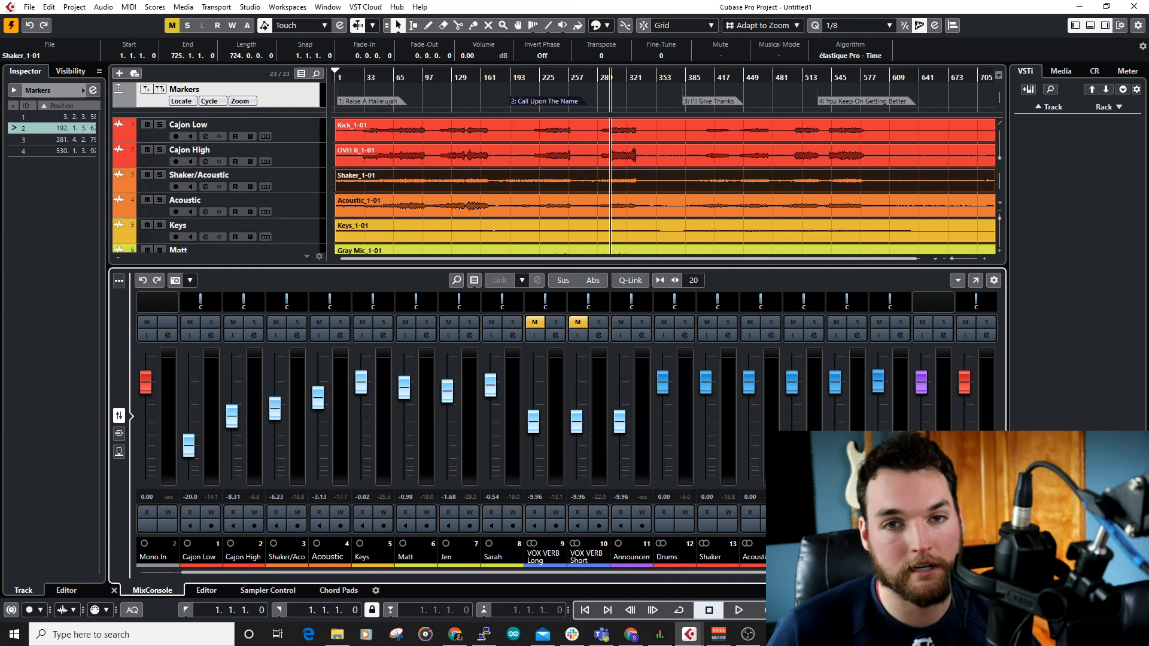